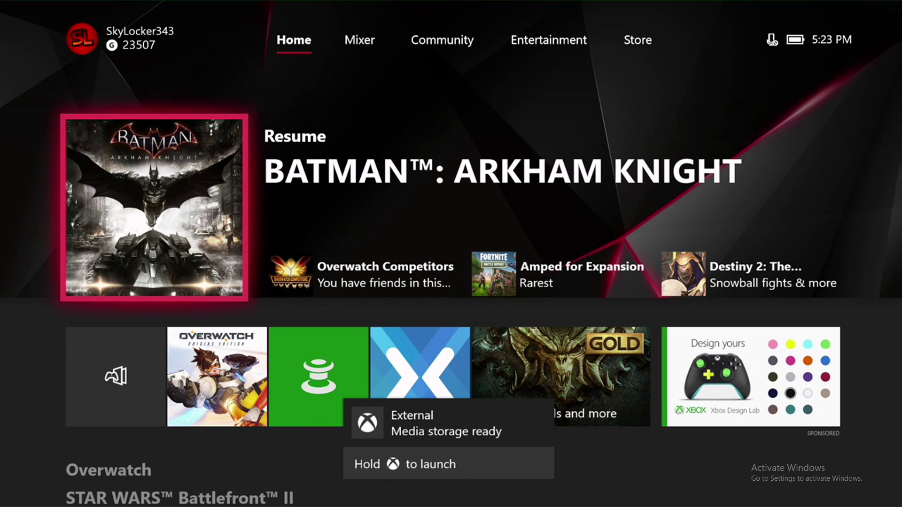
- Open the advanced broadcast and capture settings of the console from the Xbox guide
key("Down")
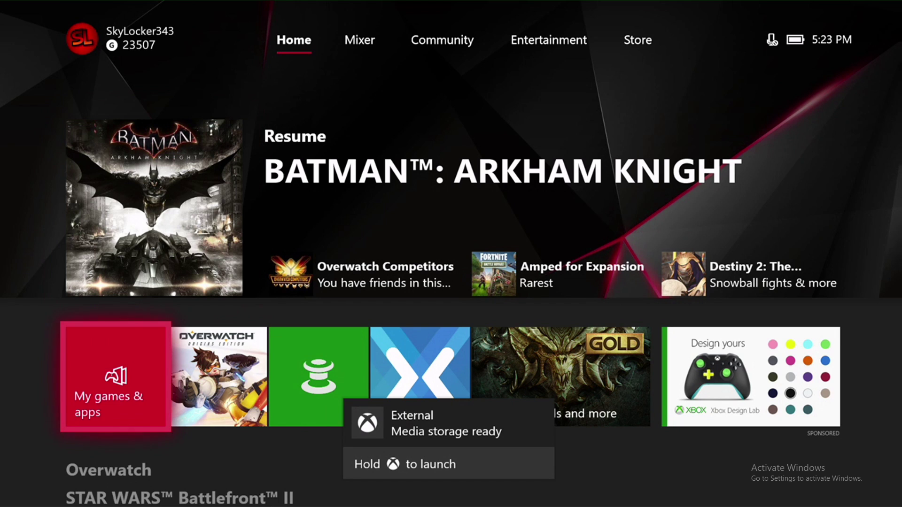
key("Up")
key("super")
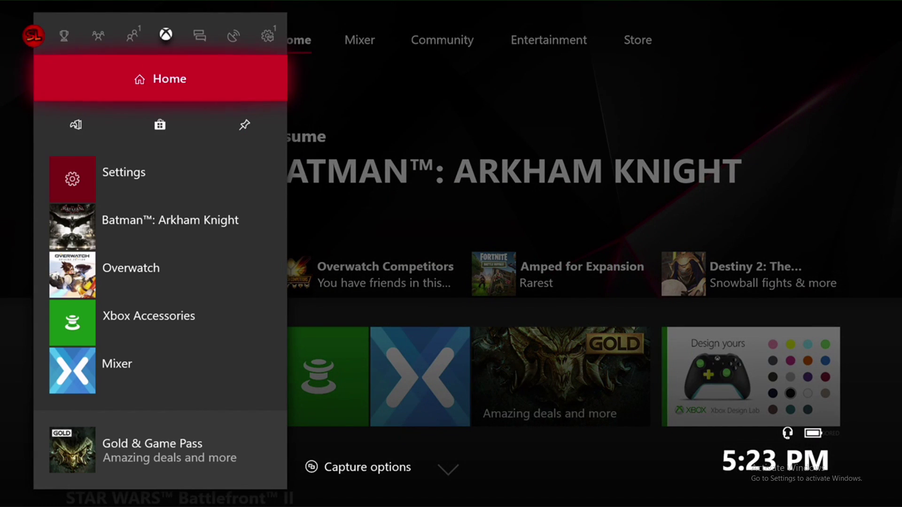
key("Right")
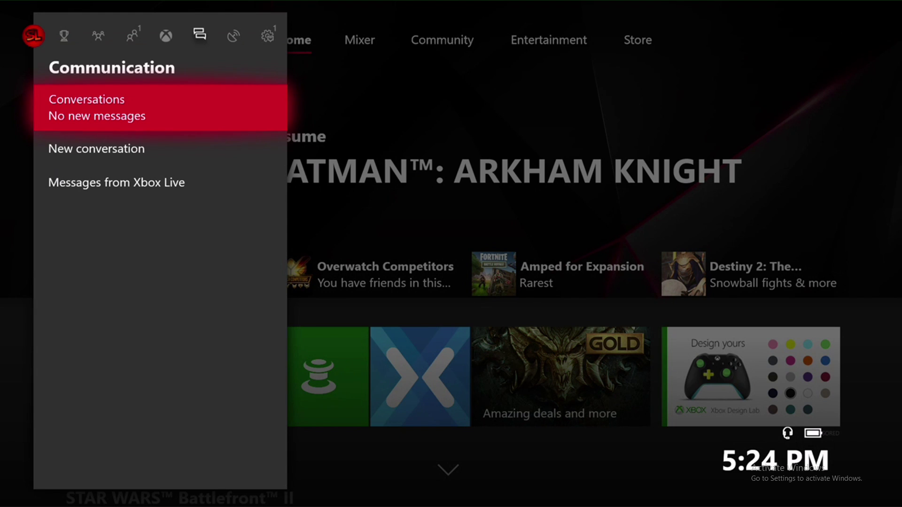
key("Right")
key("Down")
key("Down")
key("Down")
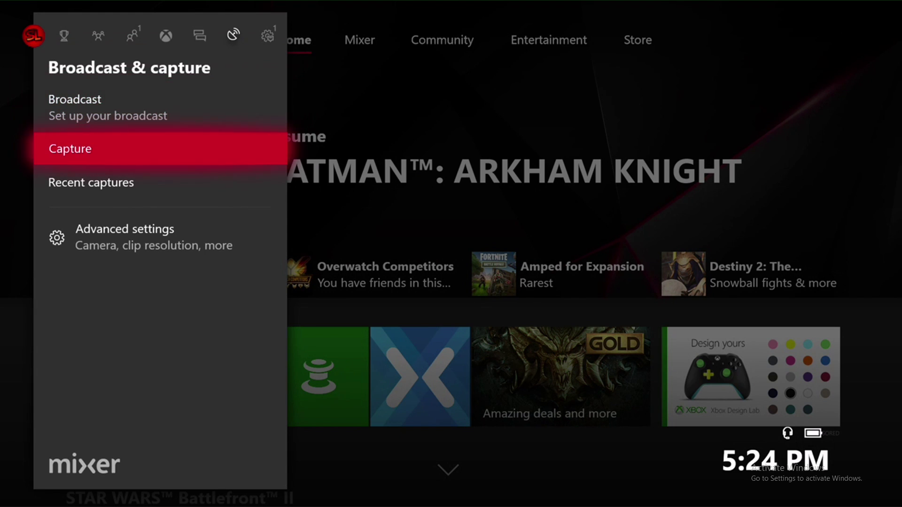
key("Escape")
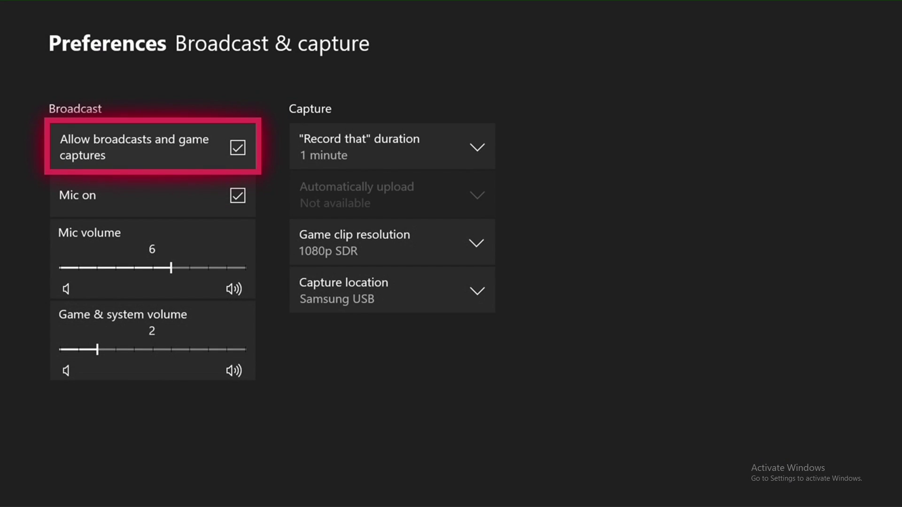
- Set the capture location to Internal in the Broadcast & capture preferences
key("Right")
key("Down")
key("Down")
key("Return")
key("Up")
key("Return")
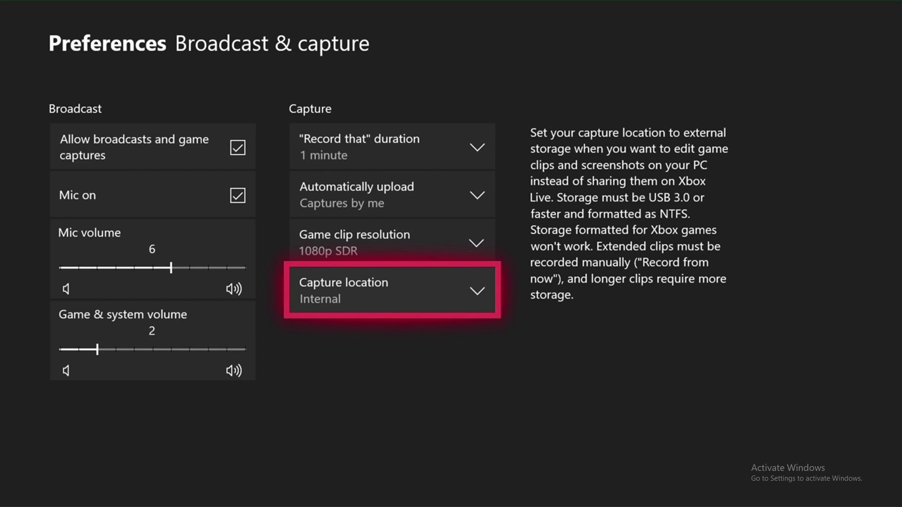
- Examine the game clip resolution choices and their maximum clip lengths for internal storage, keeping 1080p SDR selected
key("Up")
key("Return")
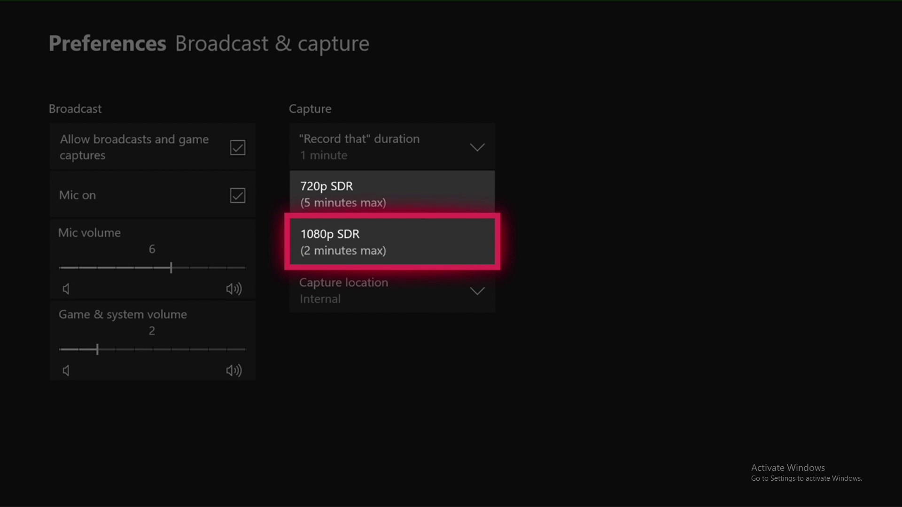
key("Return")
key("Up")
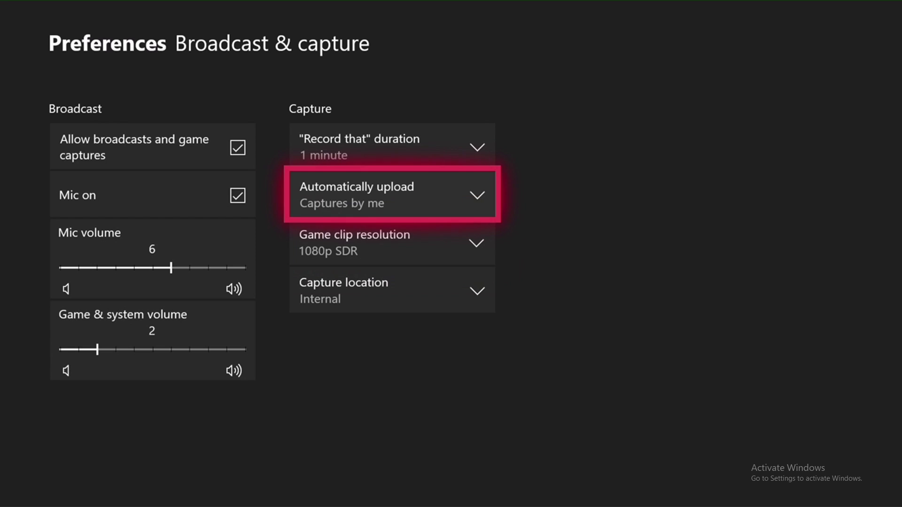
key("Up")
key("Down")
key("Down")
key("Return")
key("Up")
key("Down")
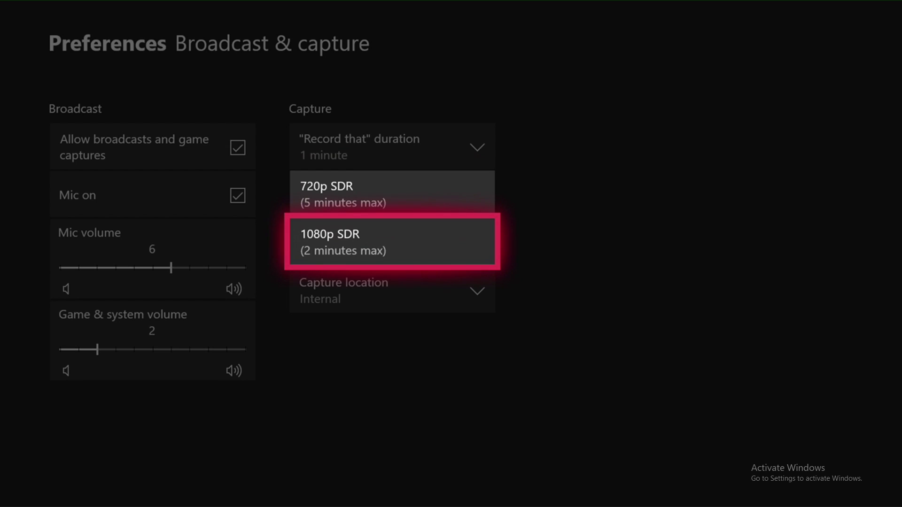
key("Up")
key("Down")
key("Return")
- Set the capture location to the Samsung USB drive and accept the external storage notice
key("Down")
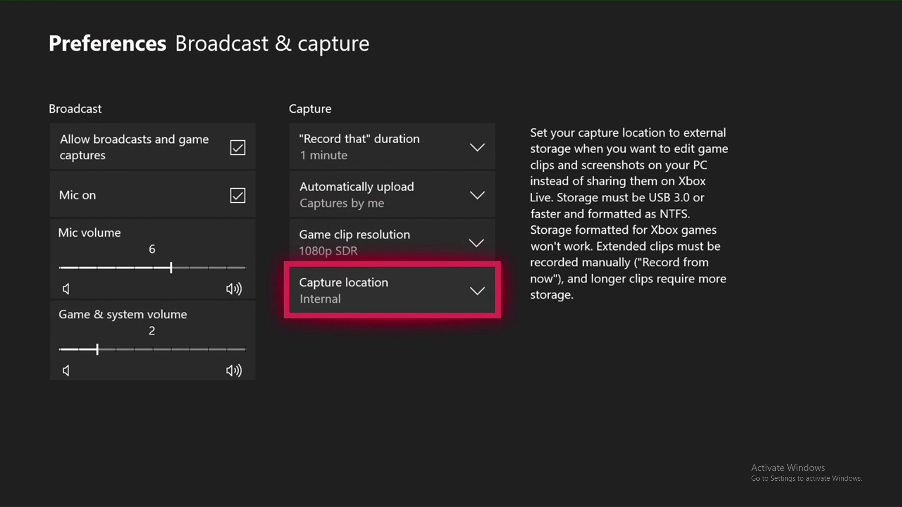
key("Return")
key("Down")
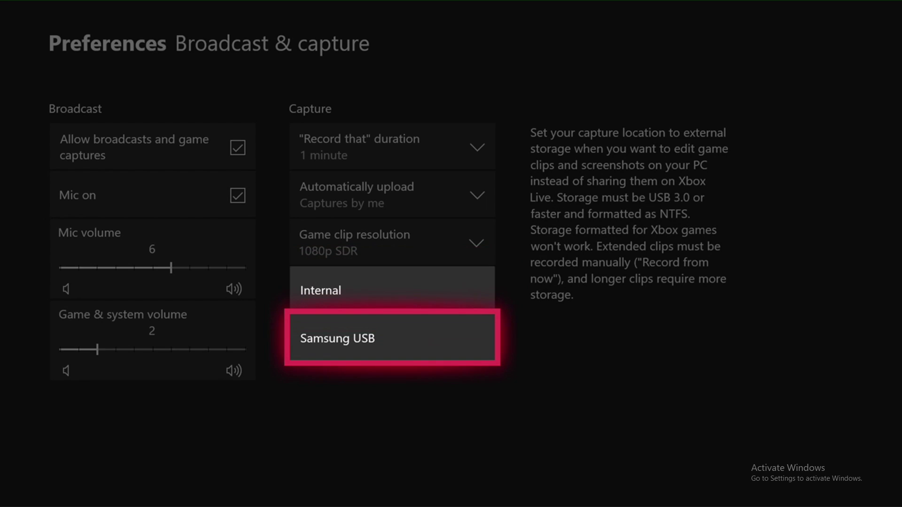
key("Return")
key("Left")
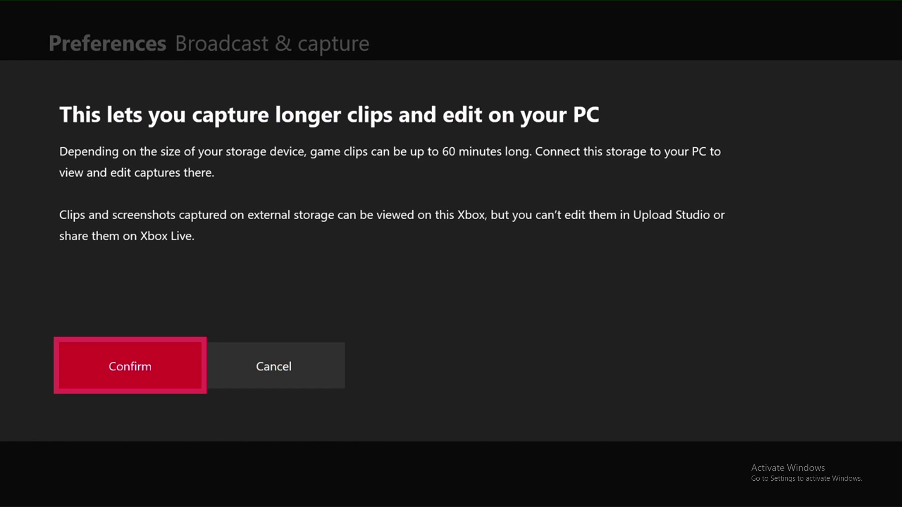
key("Return")
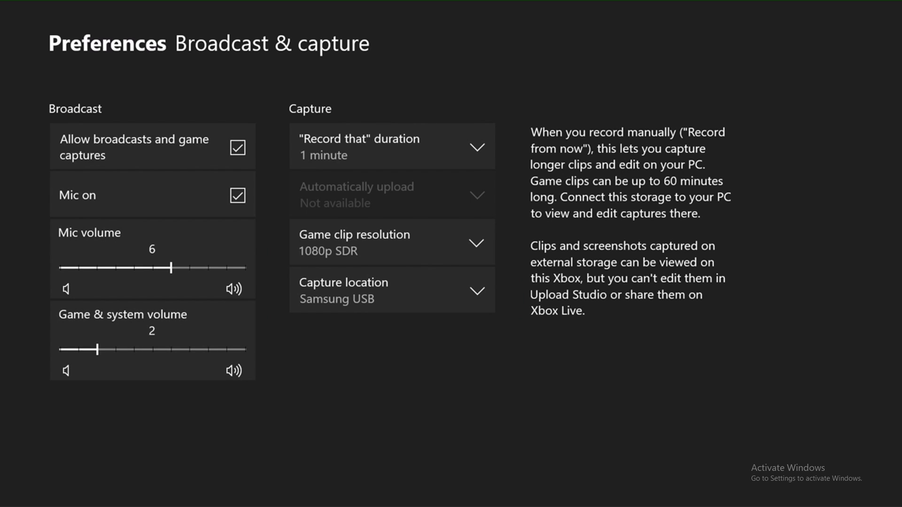
- Check the game clip resolution choices again for the Samsung USB location, keeping 1080p SDR selected
key("Up")
key("Return")
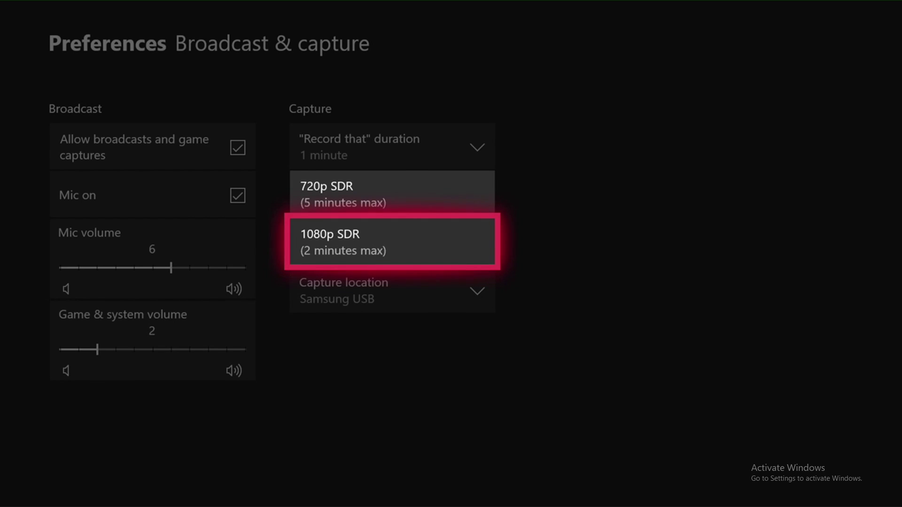
key("Return")
key("Up")
key("Down")
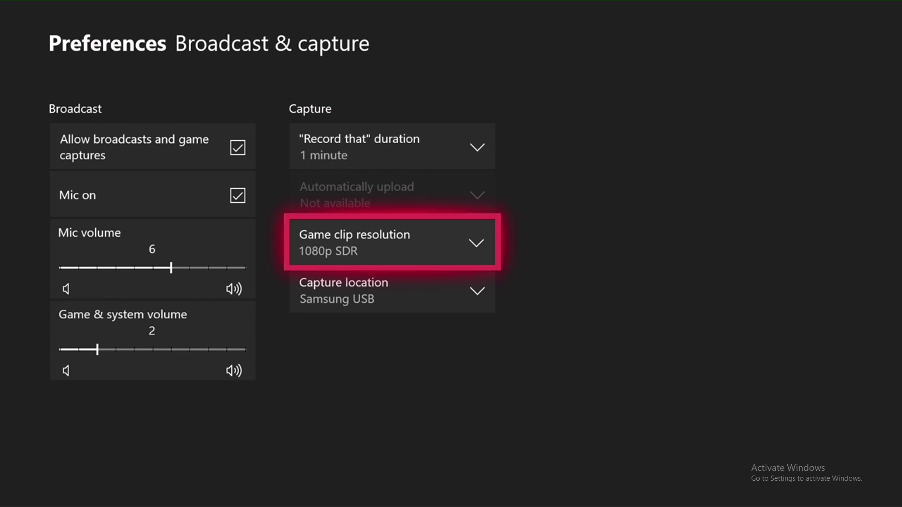
key("Down")
- Review the Capture options for Batman: Arkham Knight in the Xbox guide, including the available recording lengths, and leave them
key("super")
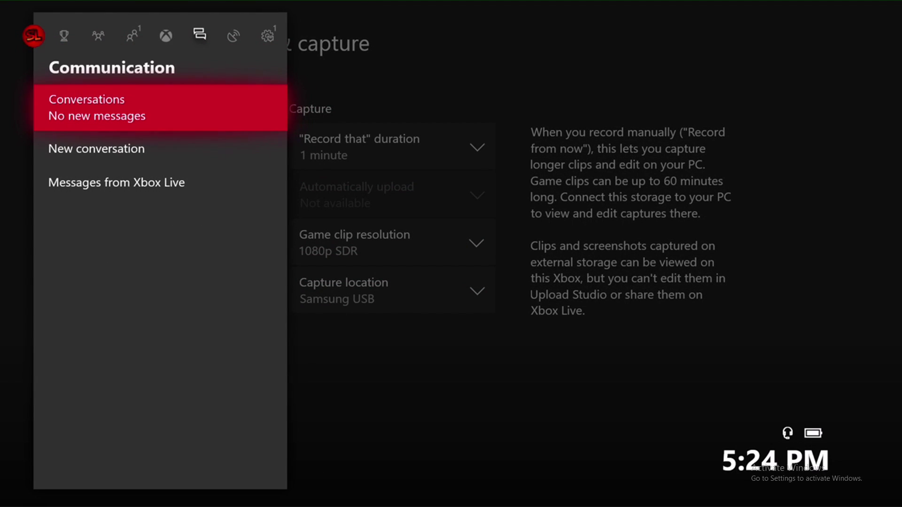
key("Right")
key("Return")
key("Escape")
key("Down")
key("Return")
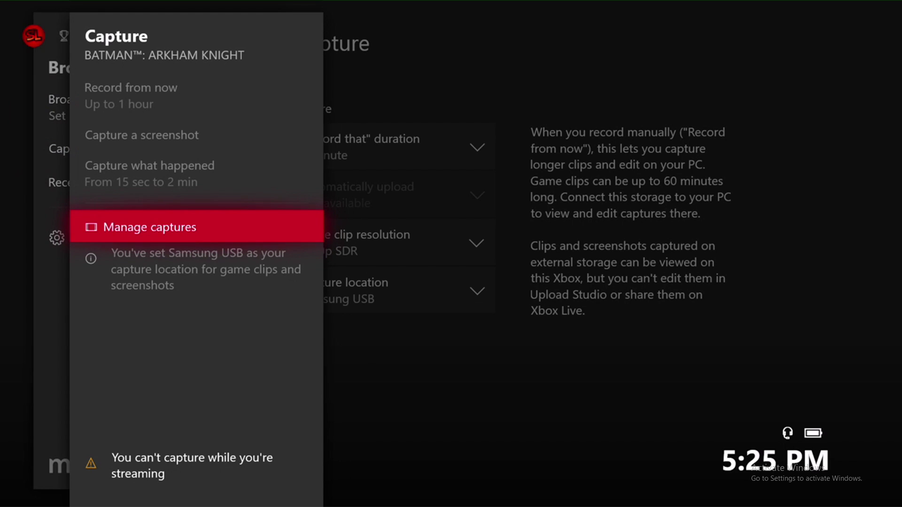
key("Escape")
key("Escape")
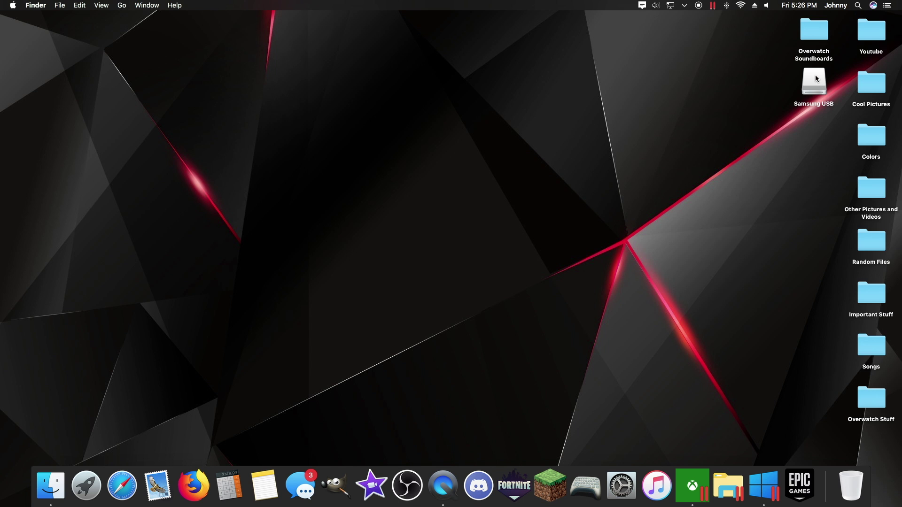
- Switch to the Mac desktop and open the GameDVR folder on the Samsung USB drive
double_click(820, 77)
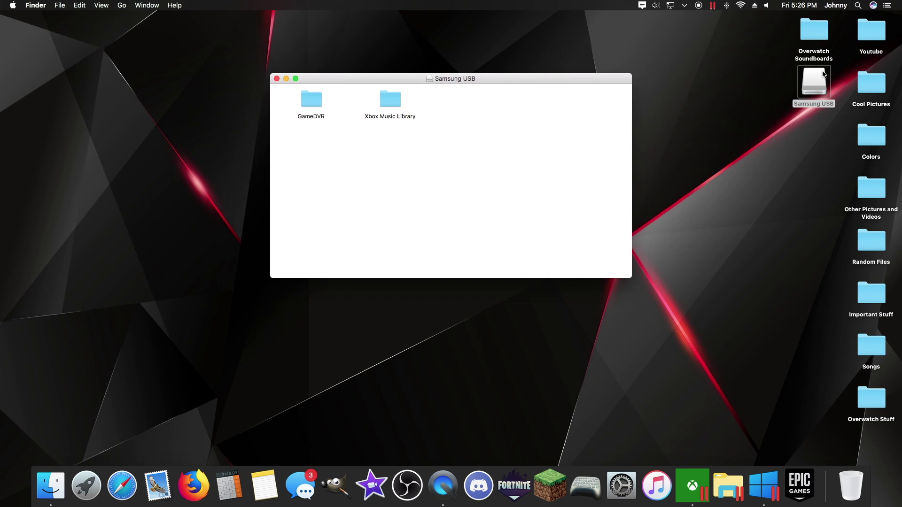
left_click(317, 104)
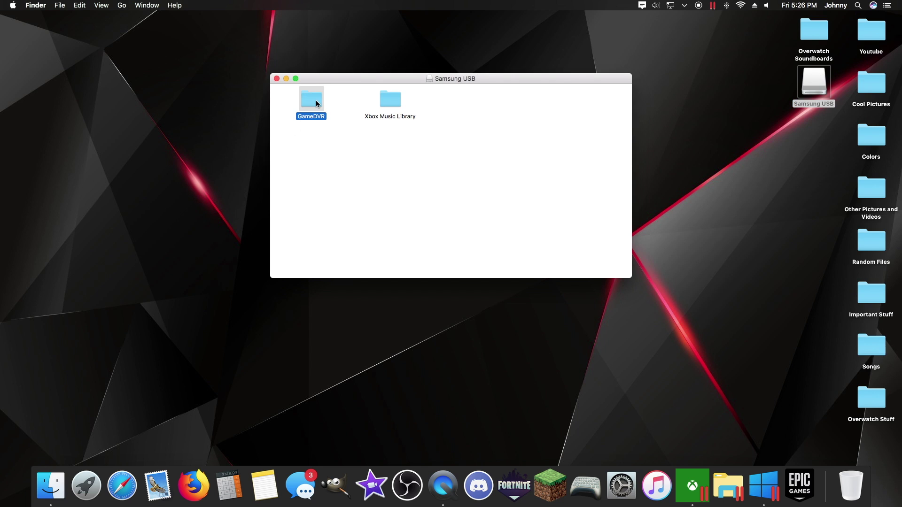
double_click(316, 104)
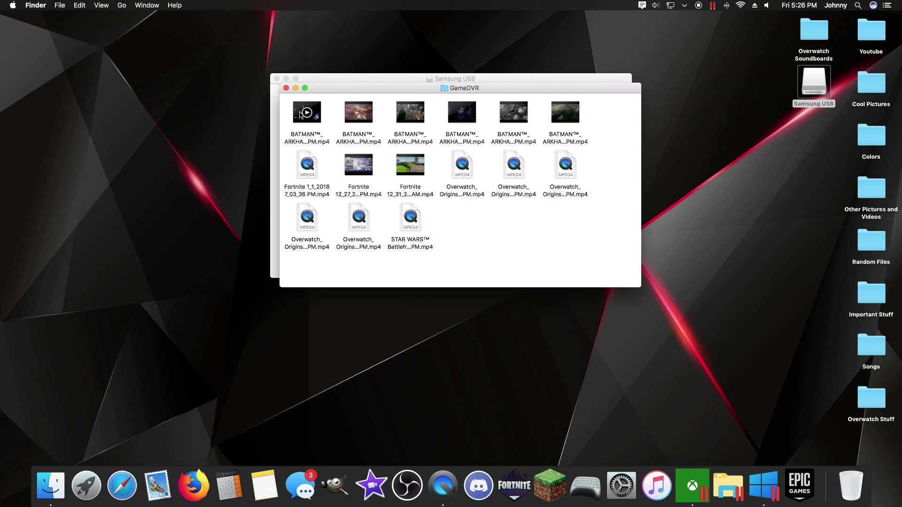
- Try to copy the Fortnite 12_27 clip from the GameDVR folder to the desktop, and close the drive's windows
mouse_move(371, 174)
left_click_drag(371, 174, 165, 175)
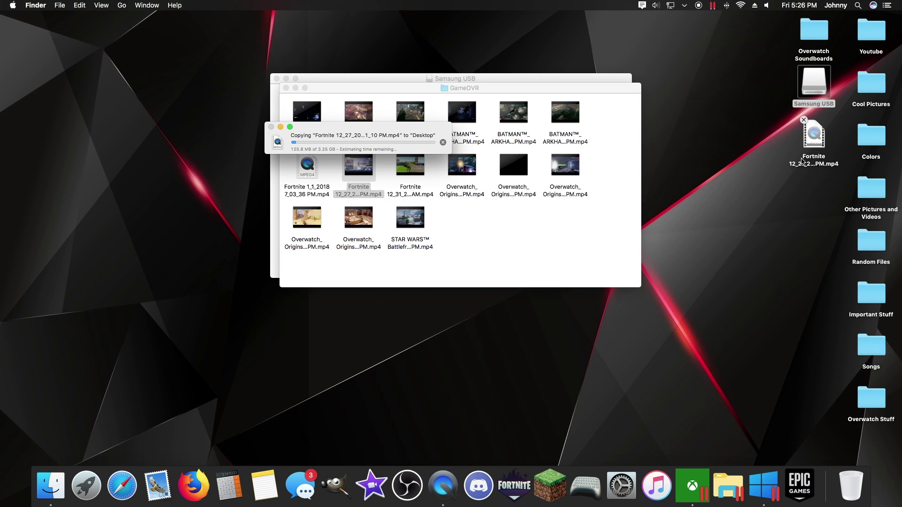
left_click(443, 142)
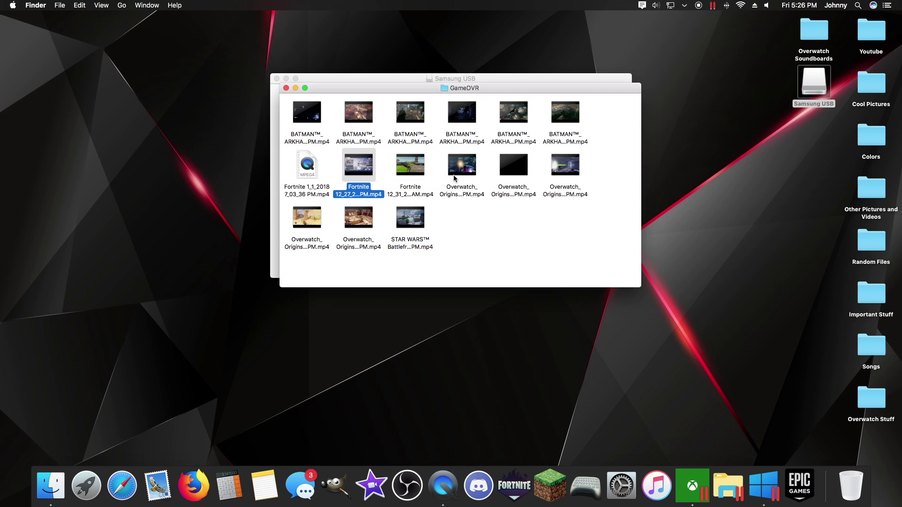
left_click(488, 248)
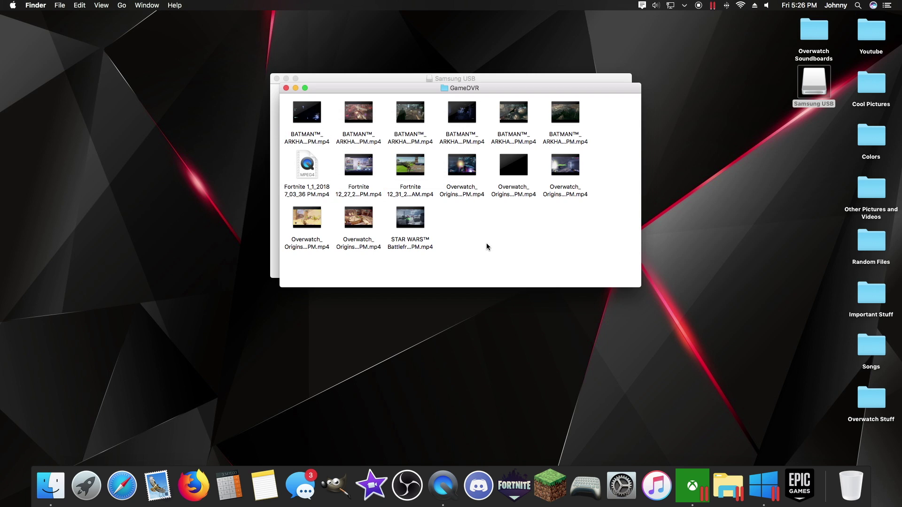
left_click(286, 88)
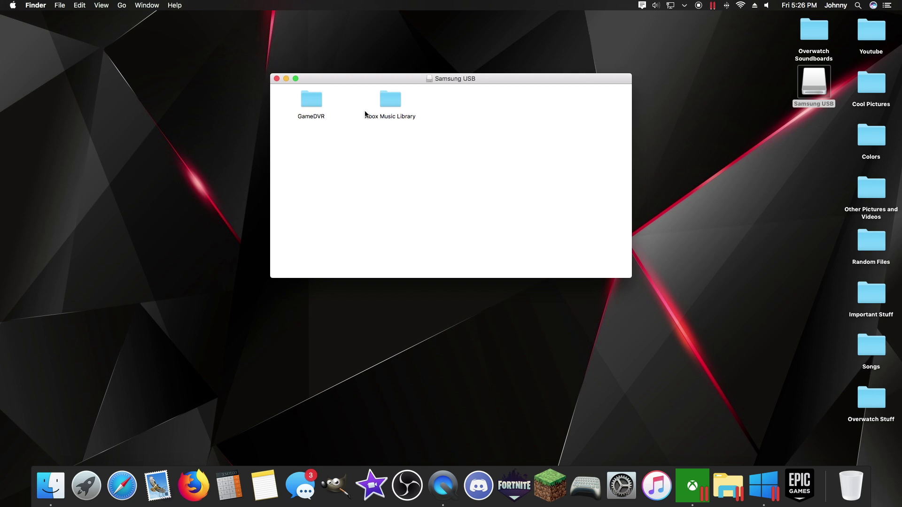
left_click(277, 78)
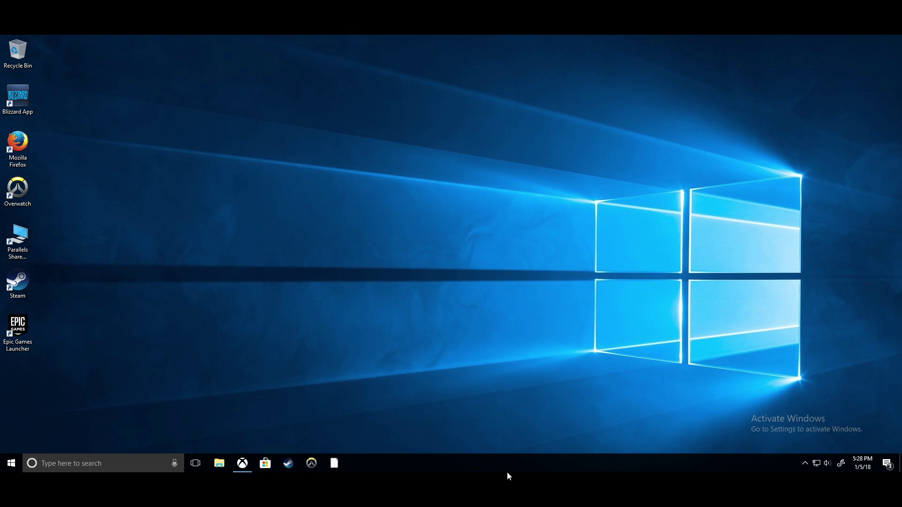
- Switch to Windows File Explorer and open the format settings for the Samsung USB (F:) drive
left_click(219, 463)
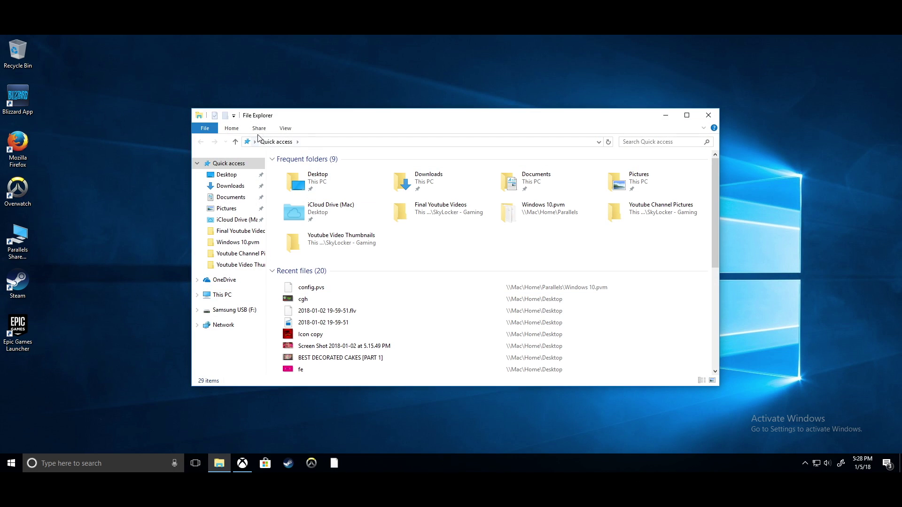
left_click(240, 314)
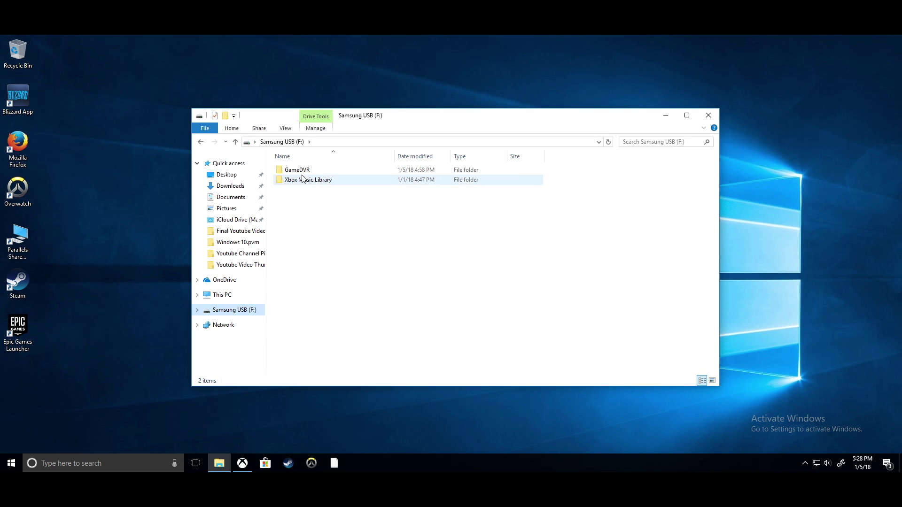
right_click(236, 312)
left_click(286, 230)
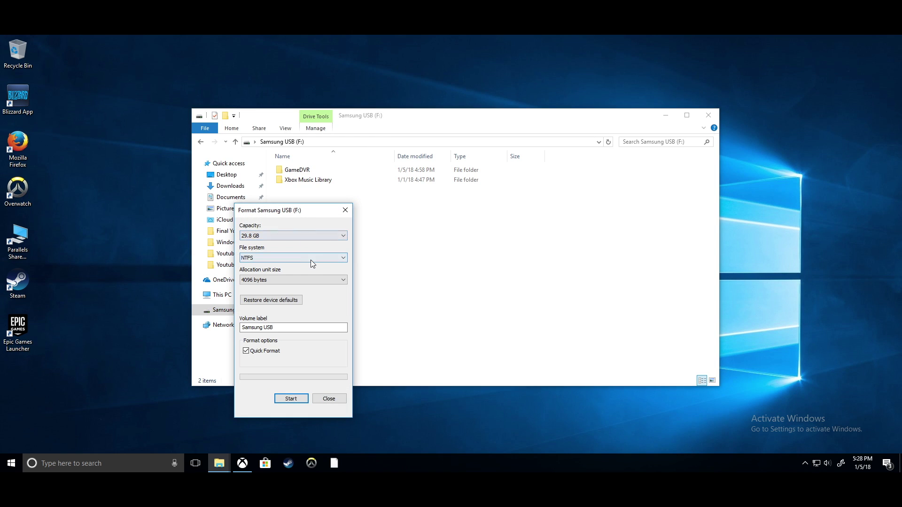
- Choose NTFS as the file system for formatting the Samsung USB (F:) drive
left_click(310, 258)
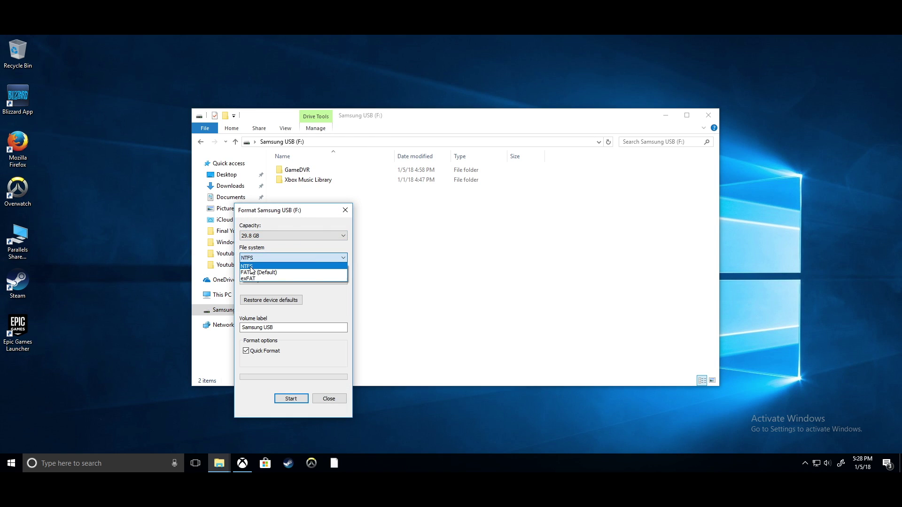
left_click(263, 257)
left_click(262, 257)
left_click(252, 267)
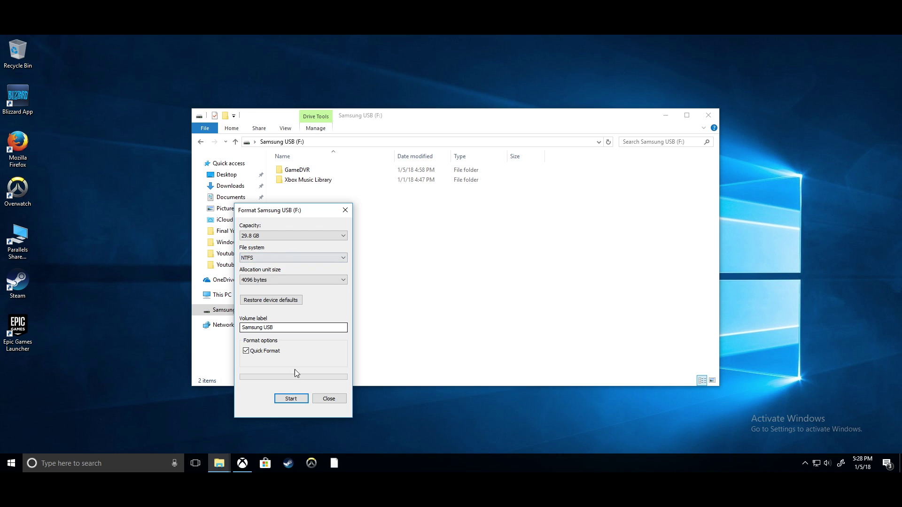
- Start the quick format of the Samsung USB drive, cancel it at the data-loss warning, and close the format settings
left_click(291, 400)
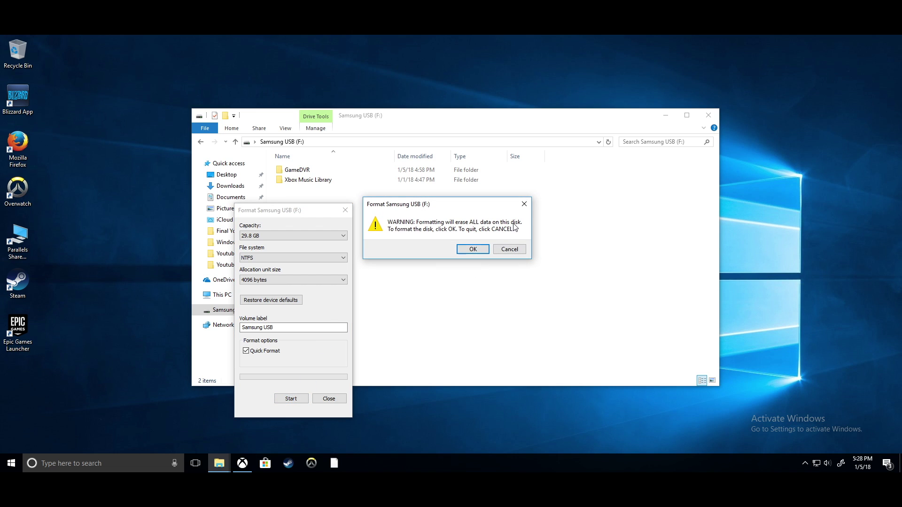
left_click(515, 250)
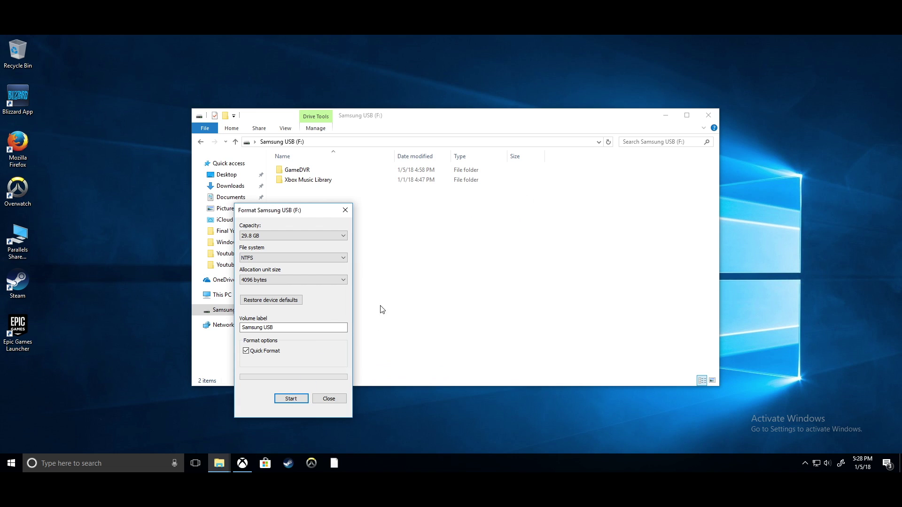
left_click(330, 398)
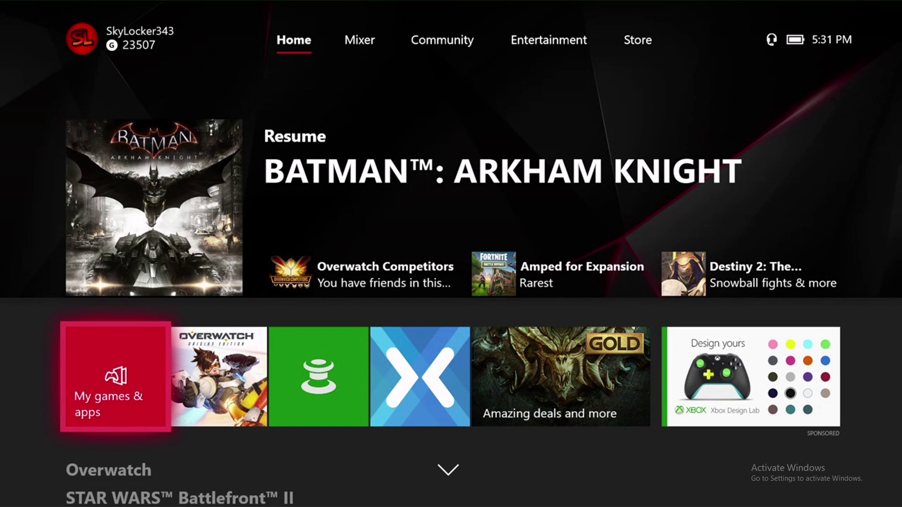
- Switch to the Xbox One, open the guide and show the recent captures in Broadcast & capture
key("super")
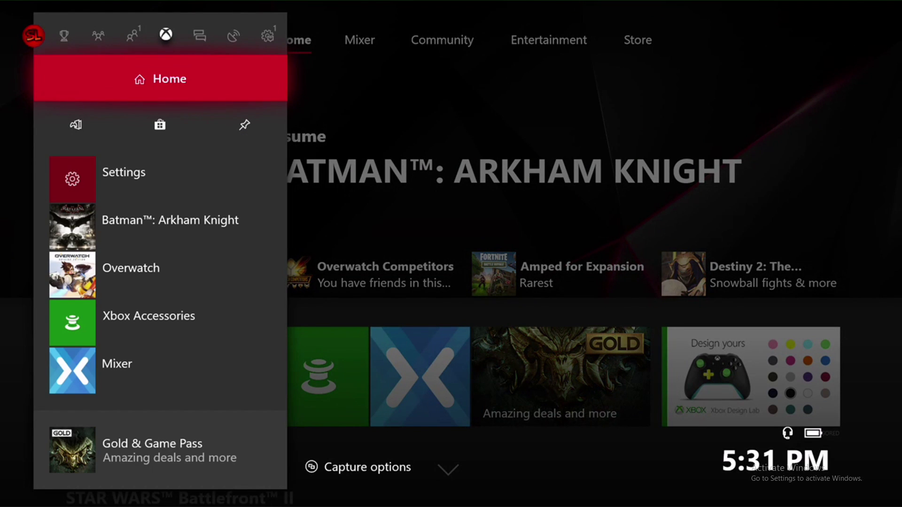
key("Right")
key("Right")
key("Down")
key("Down")
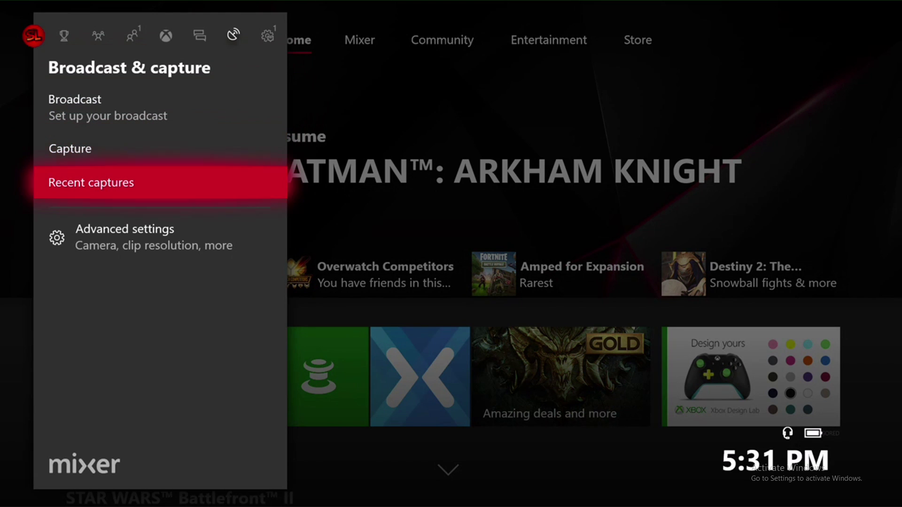
key("Down")
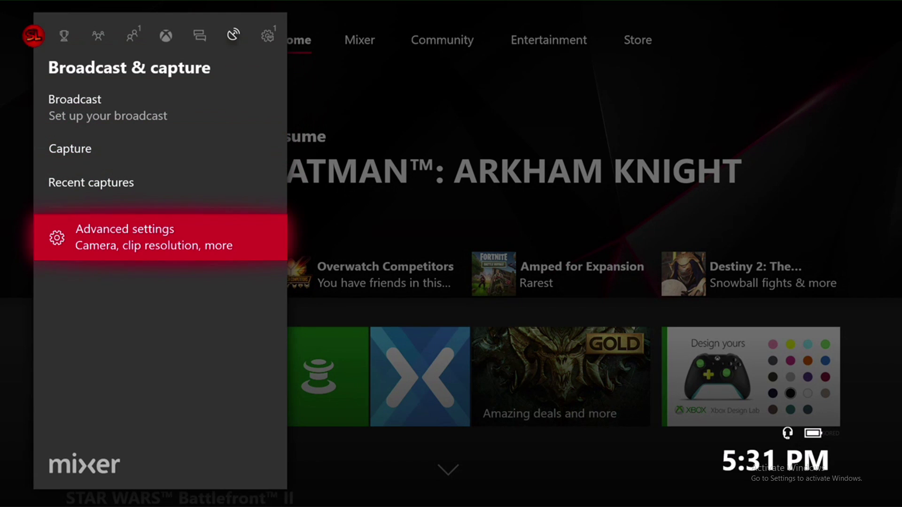
key("Up")
key("Return")
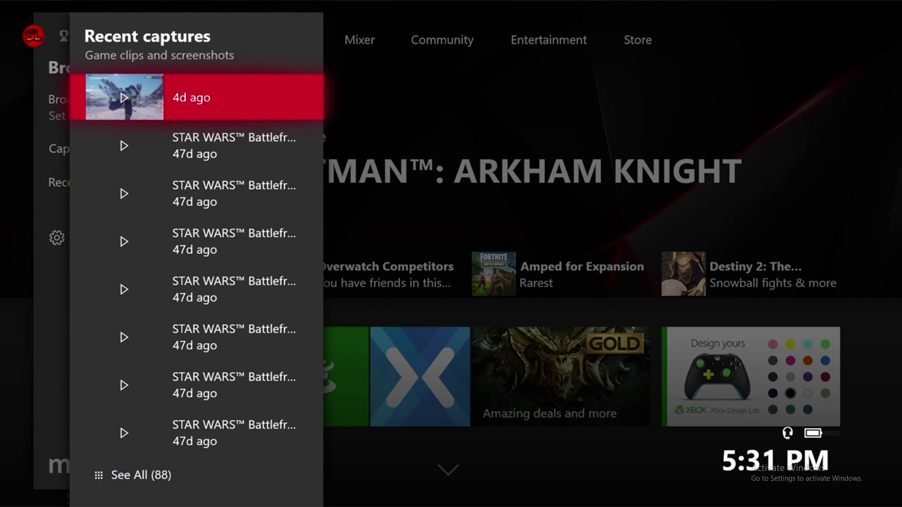
- Open the full list of game clips and screenshots in Manage captures
key("Down")
key("Down")
key("Down")
key("Down")
key("Down")
key("Down")
key("Down")
key("Down")
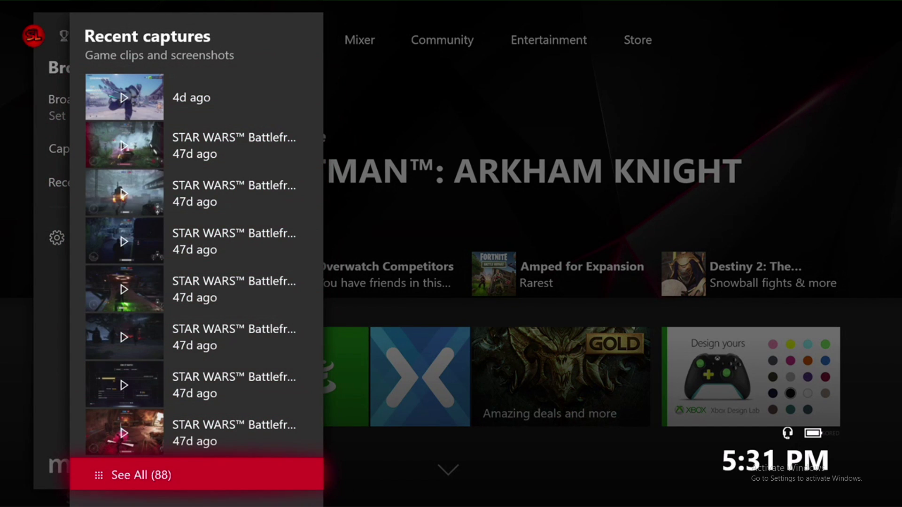
key("Return")
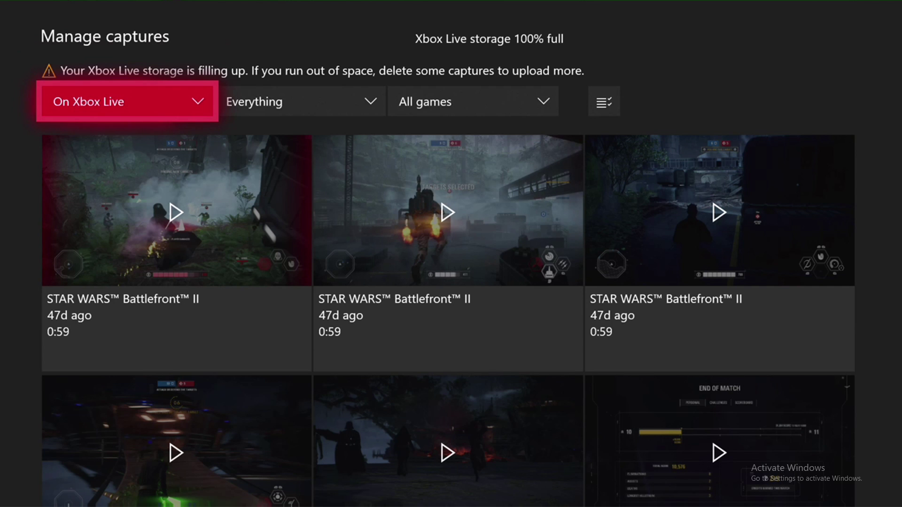
- Filter the managed captures to those stored on this Xbox
key("Right")
key("Right")
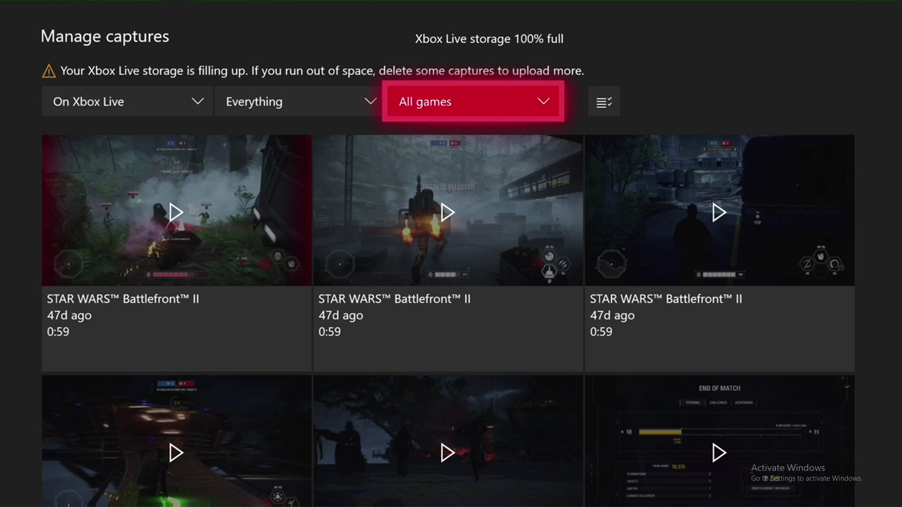
key("Left")
key("Left")
key("Return")
key("Down")
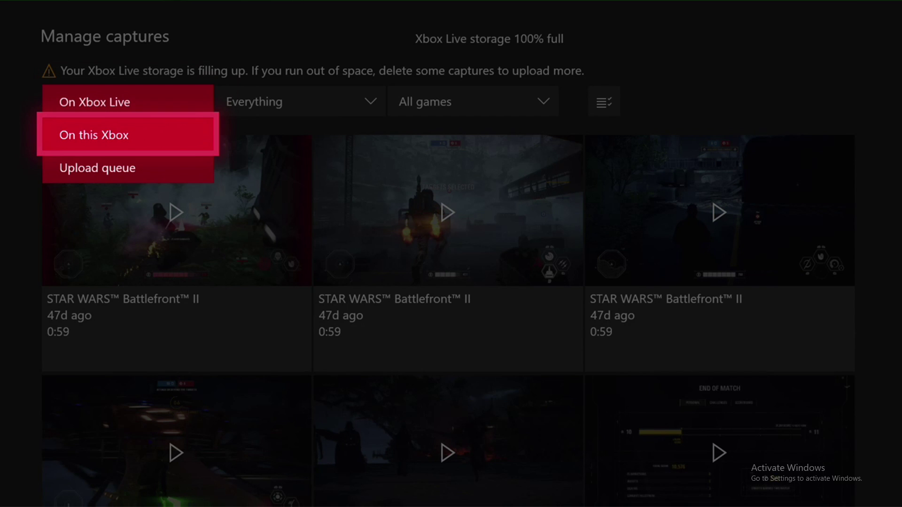
key("Return")
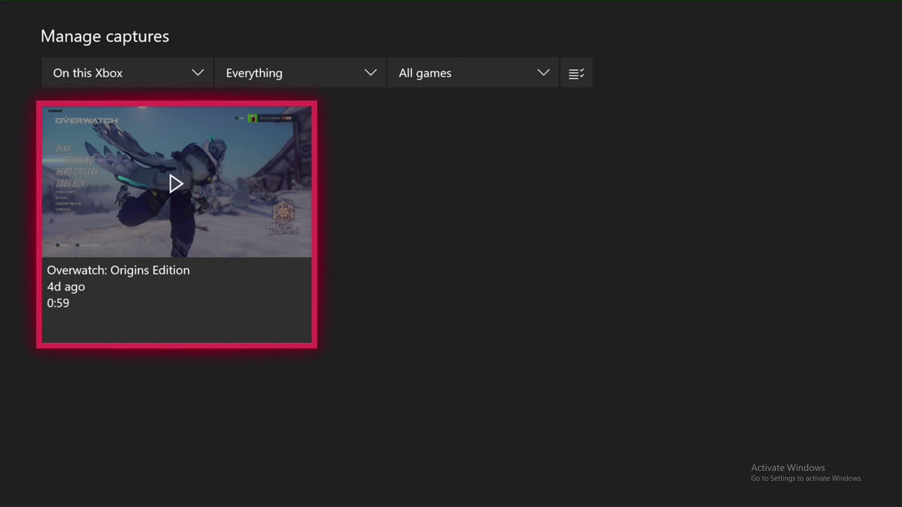
- Open the Overwatch: Origins Edition clip and choose to upload it to Xbox Live
key("Return")
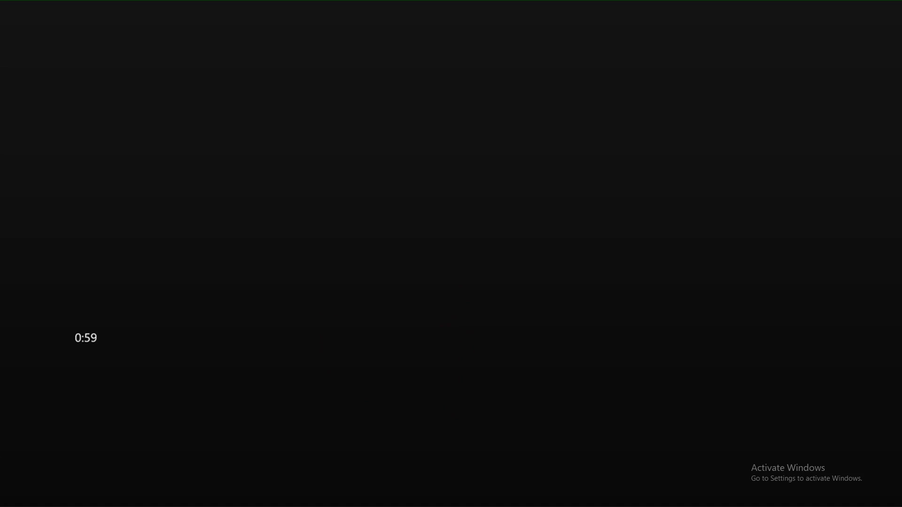
key("Right")
key("Left")
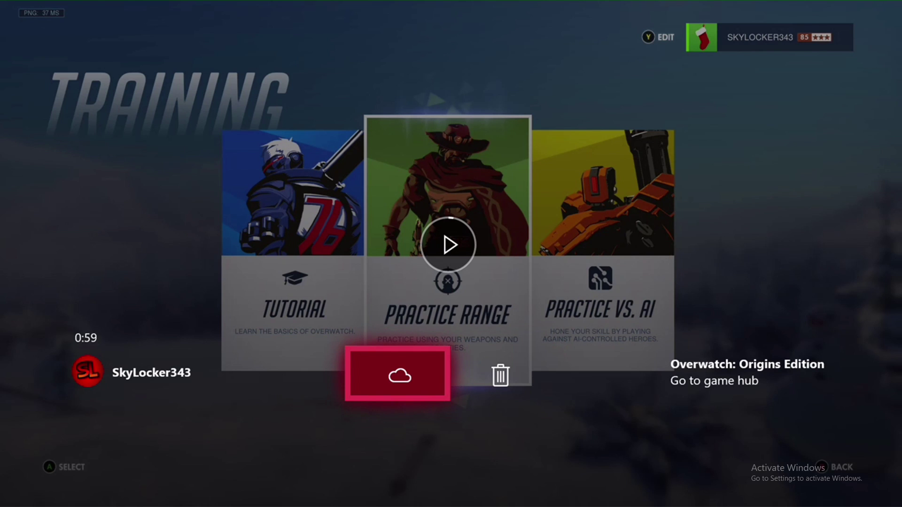
key("Return")
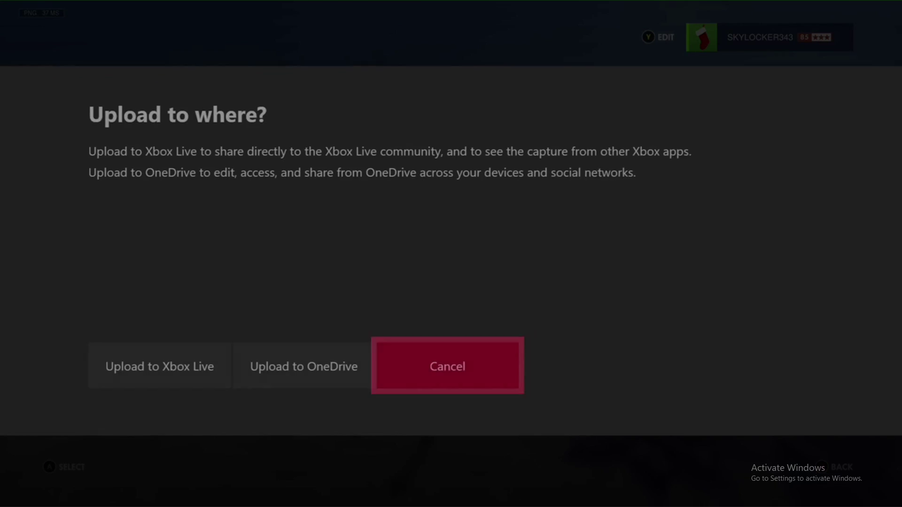
key("Left")
key("Left")
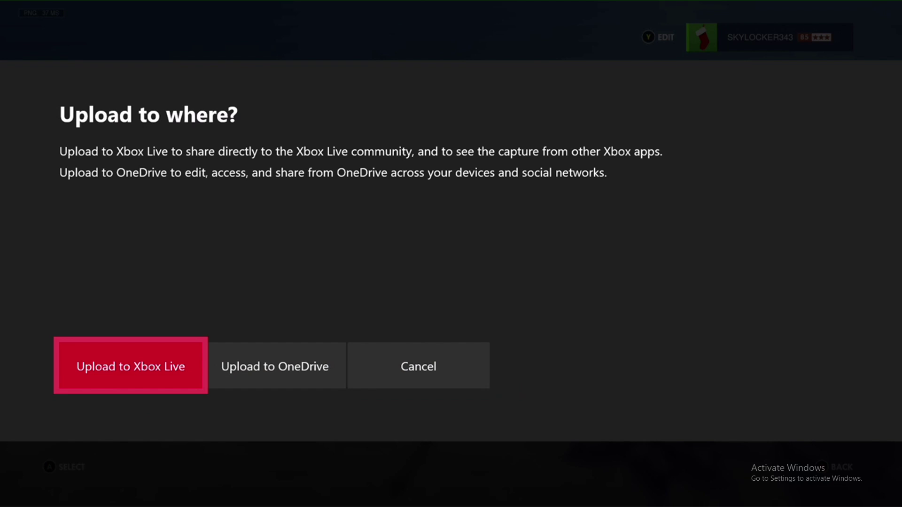
key("Return")
- Leave the clip and check the upload queue in Manage captures
key("Escape")
key("Return")
key("Down")
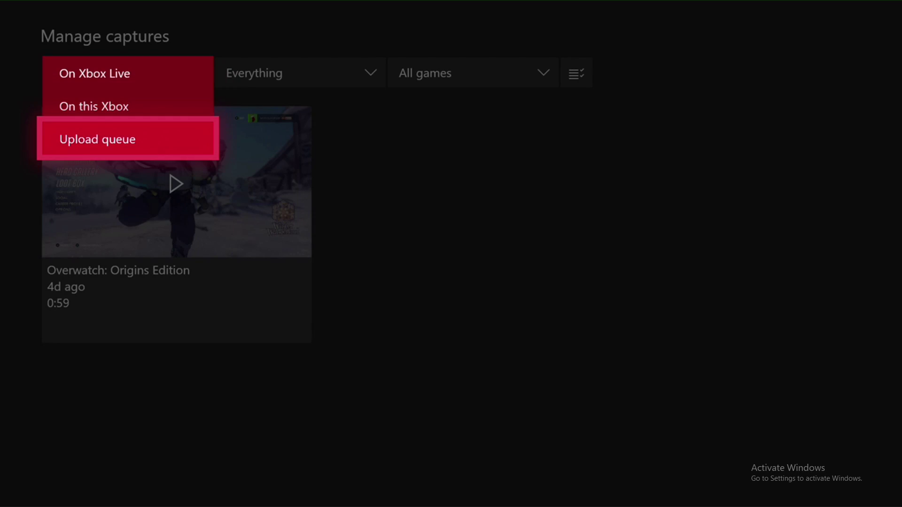
key("Return")
key("Down")
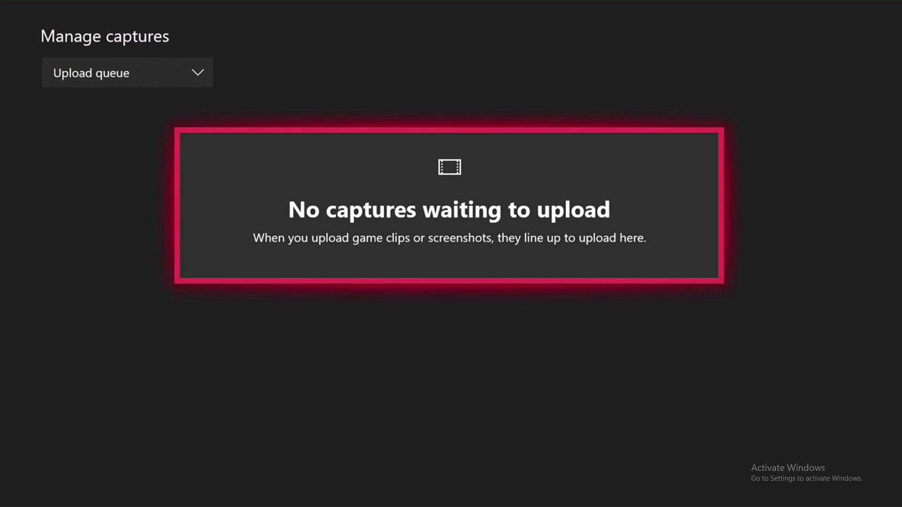
- Switch Manage captures to the clips stored on Xbox Live and look them over
key("Up")
key("Return")
key("Up")
key("Up")
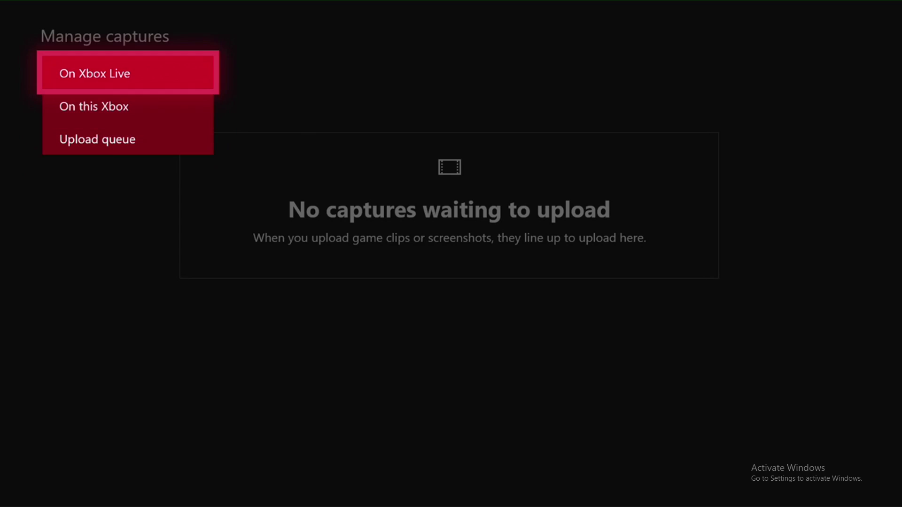
key("Return")
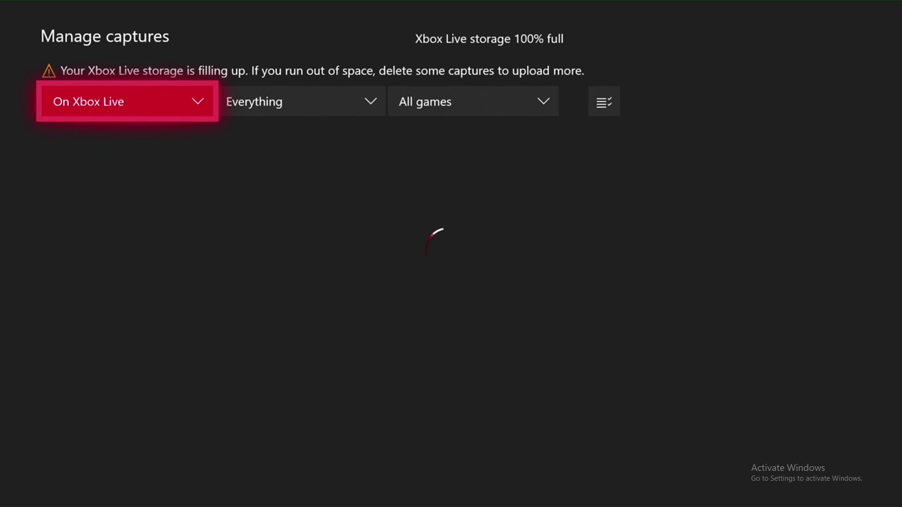
key("Down")
key("Right")
key("Left")
key("Up")
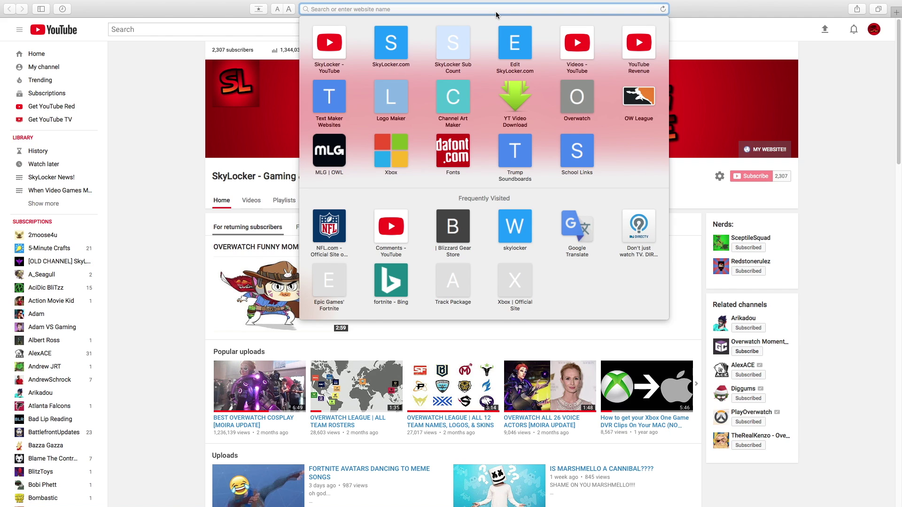
- Switch to Safari on the Mac, load xbox.com and go to the My Xbox profile page
type("xbox.com")
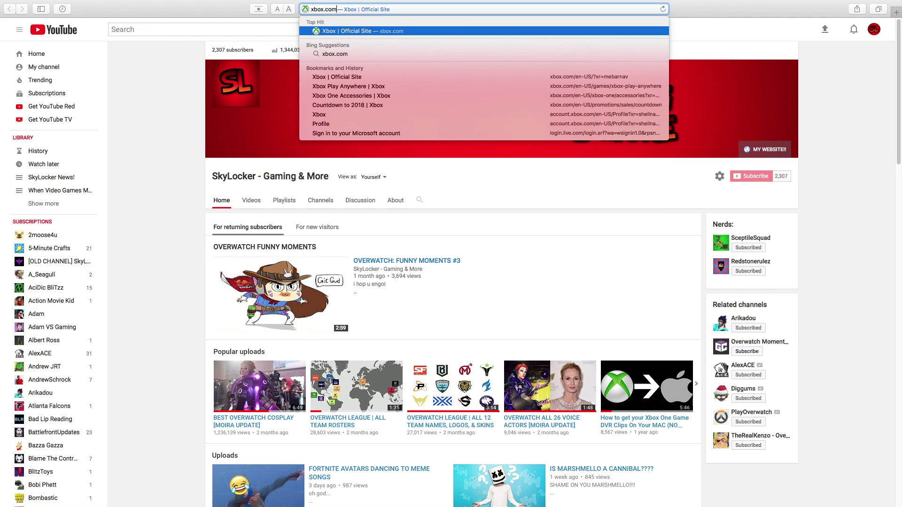
key("Return")
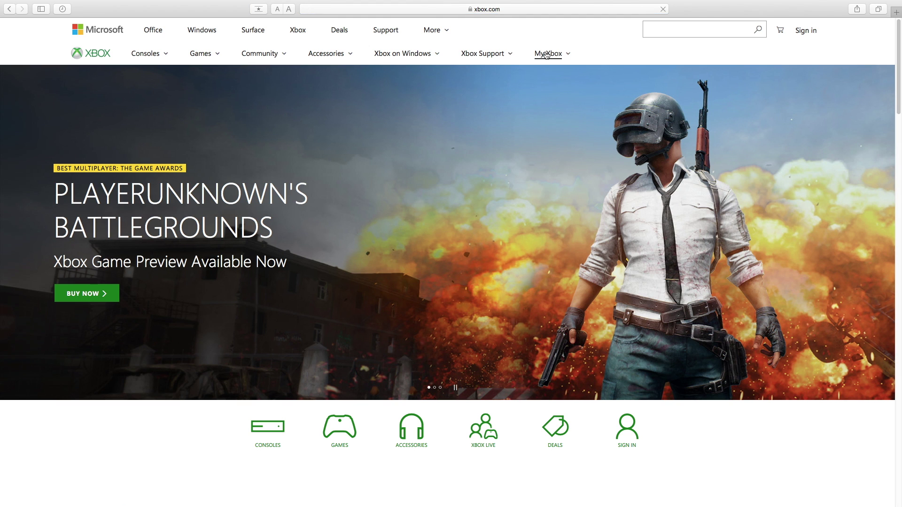
left_click(551, 55)
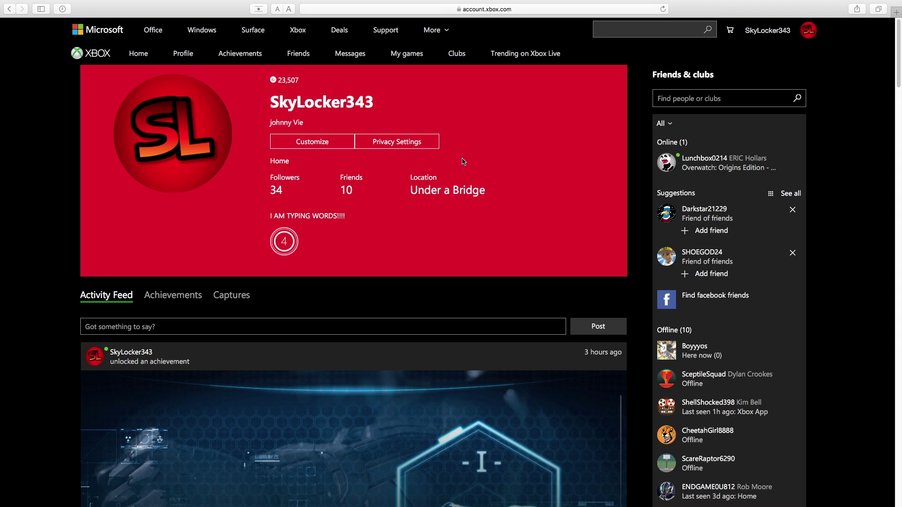
- Show the profile's captures and look through the uploaded game clips
left_click(233, 300)
scroll(263, 301, "down", 1)
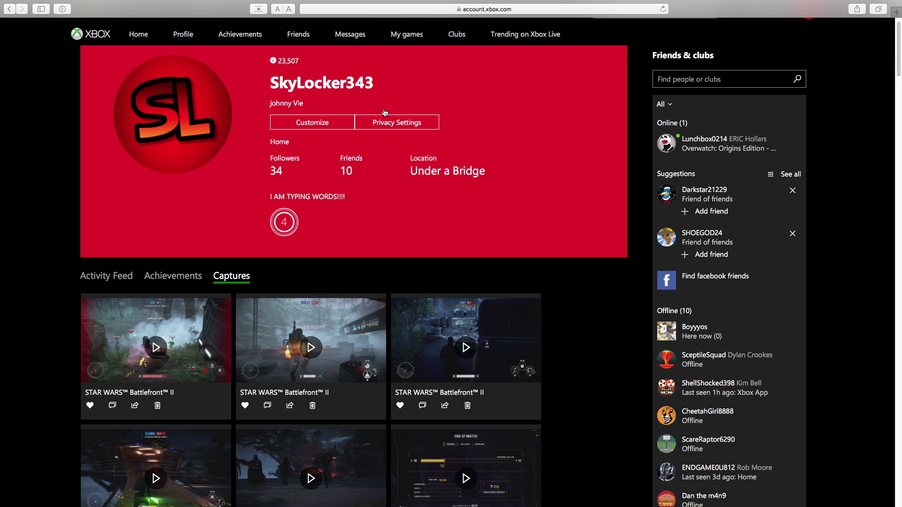
scroll(303, 386, "down", 5)
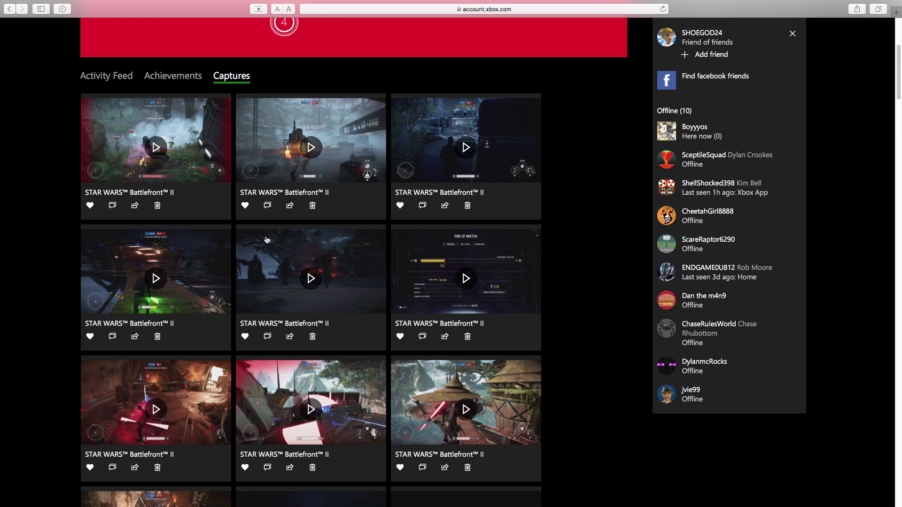
scroll(267, 240, "down", 12)
scroll(270, 242, "down", 10)
scroll(270, 243, "up", 20)
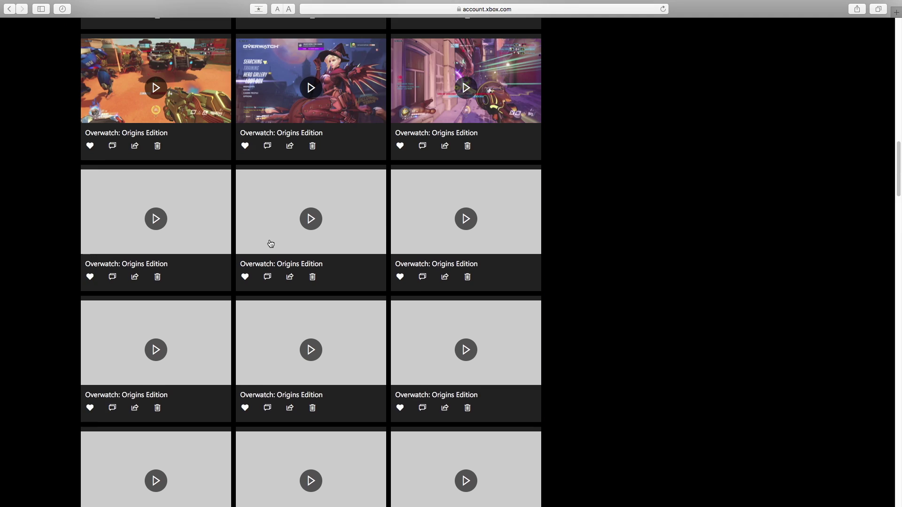
scroll(271, 243, "up", 8)
scroll(270, 243, "down", 6)
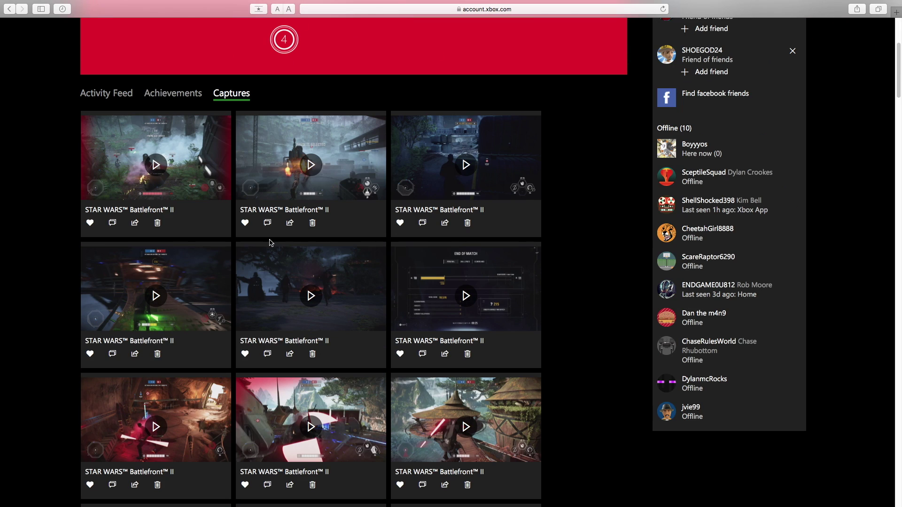
- Open the first STAR WARS Battlefront II clip and download its video to the Desktop as Recording1
left_click(195, 193)
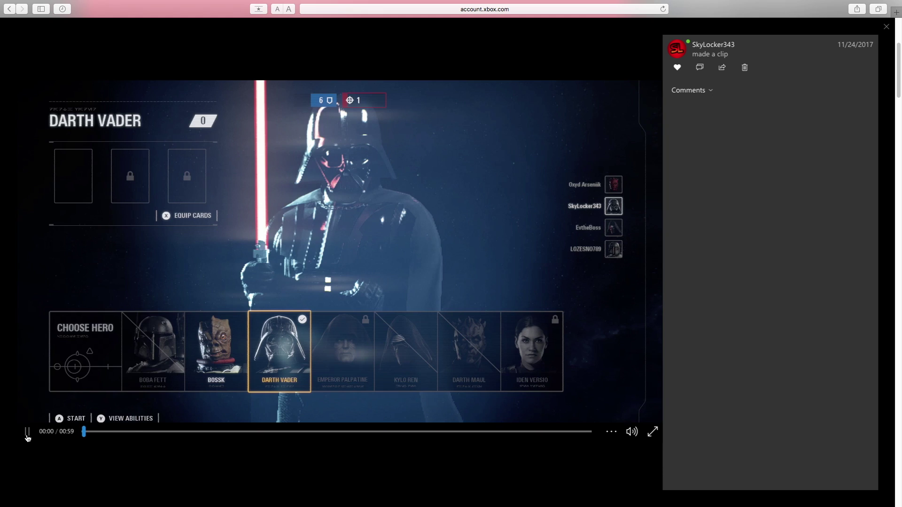
right_click(406, 229)
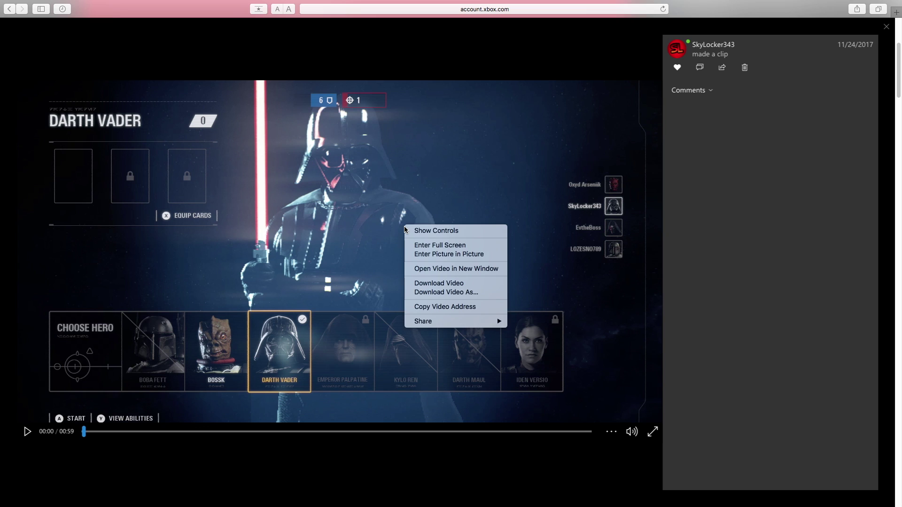
left_click(466, 294)
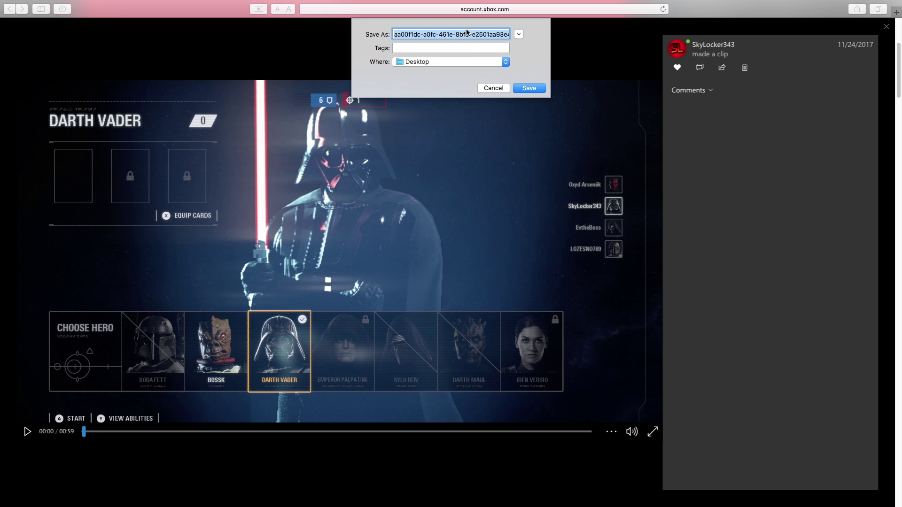
type("Recordinh")
key("BackSpace")
type("g1")
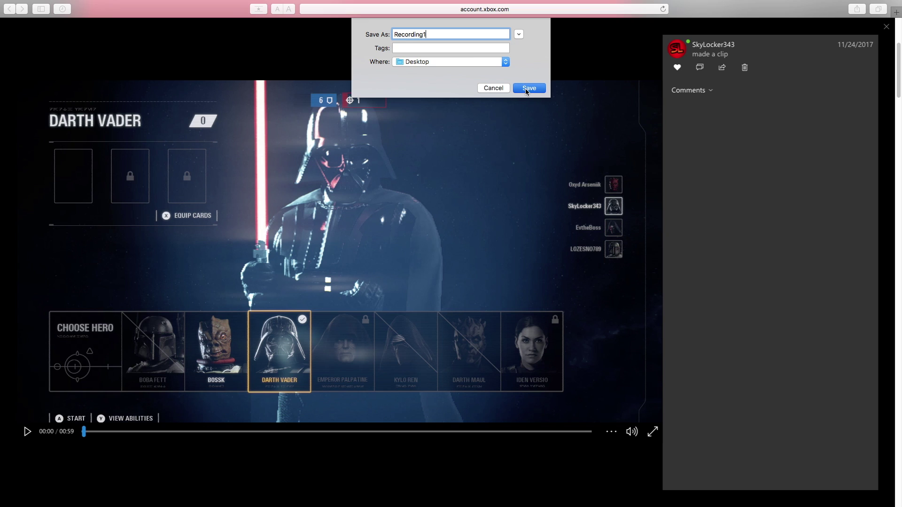
key("Return")
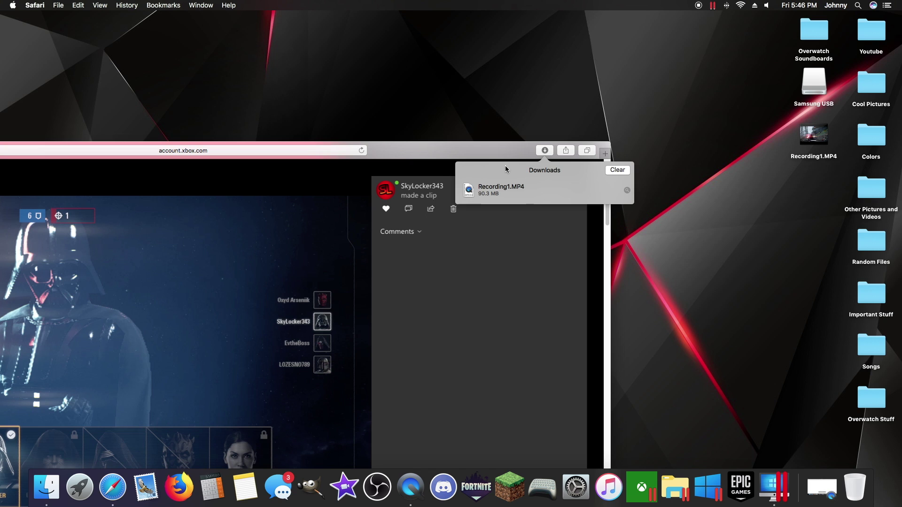
- Open Recording1.MP4 from the desktop in QuickTime Player and skim through the clip
left_click(818, 142)
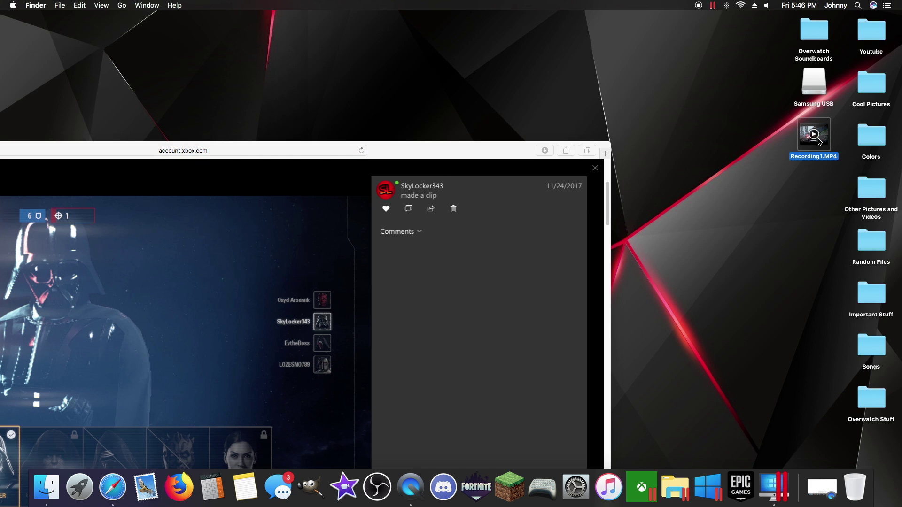
double_click(818, 142)
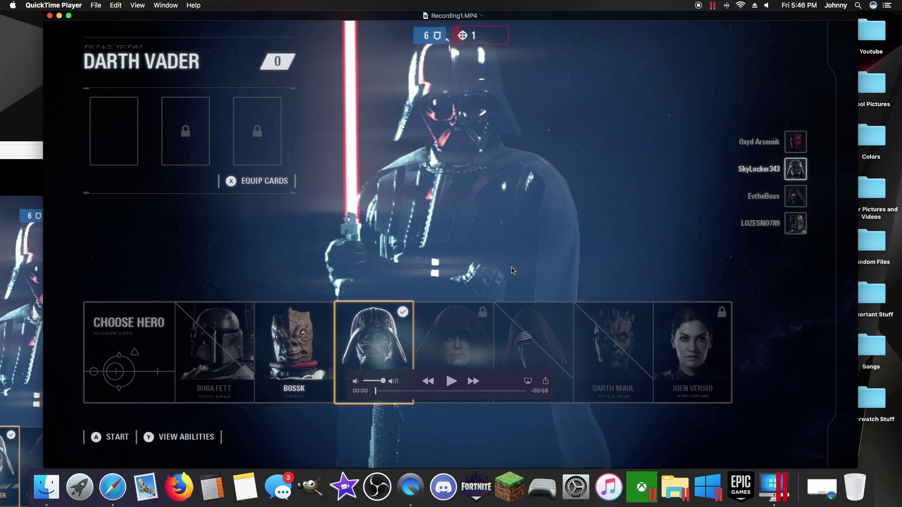
mouse_move(404, 391)
left_mouse_down()
mouse_move(422, 393)
mouse_move(413, 393)
left_mouse_up()
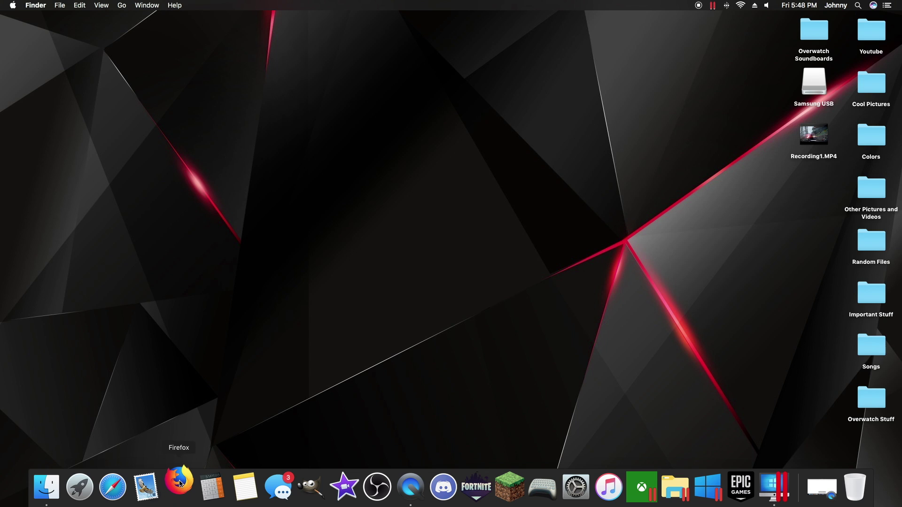
- Switch to Firefox, load xbox.com and show the captures on the My Xbox profile page
left_click(179, 484)
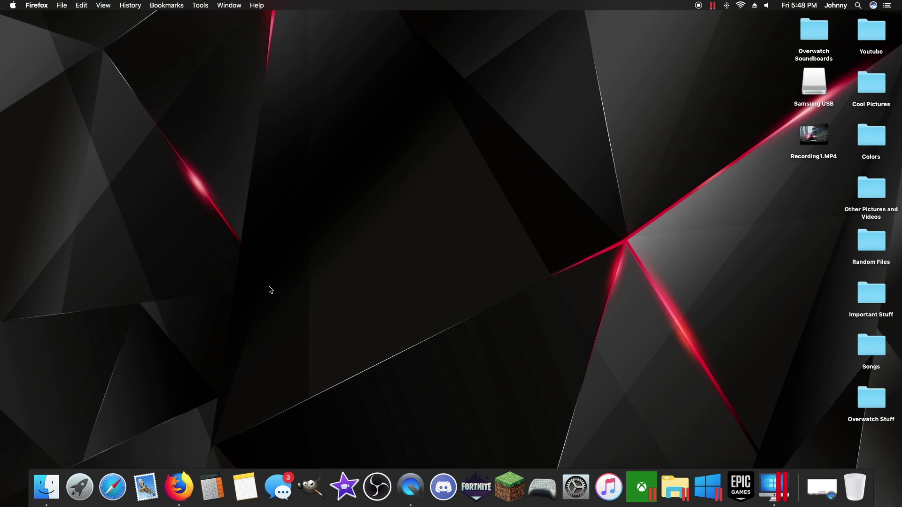
left_click(164, 19)
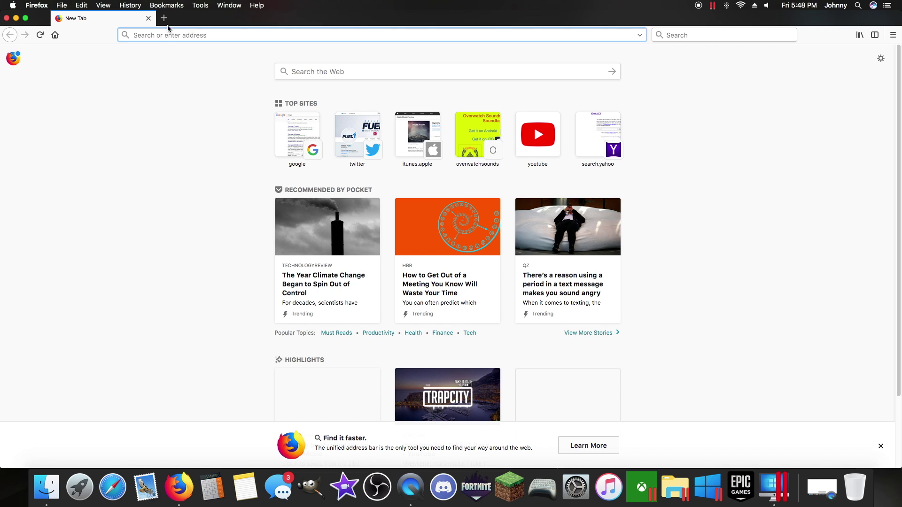
type("xbox.com")
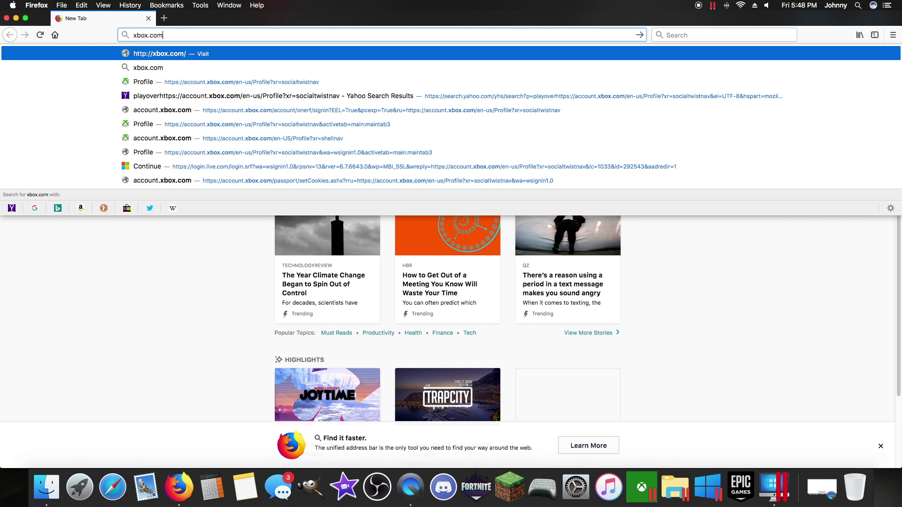
key("Return")
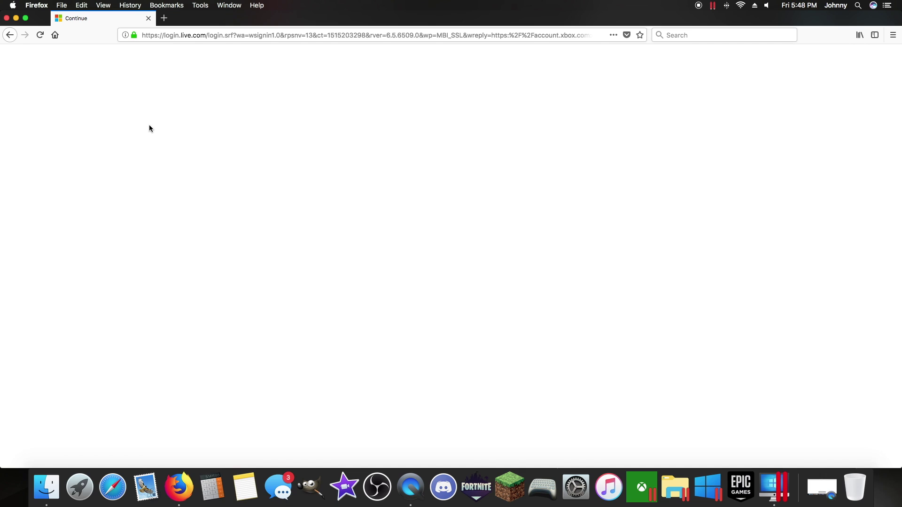
left_click(141, 80)
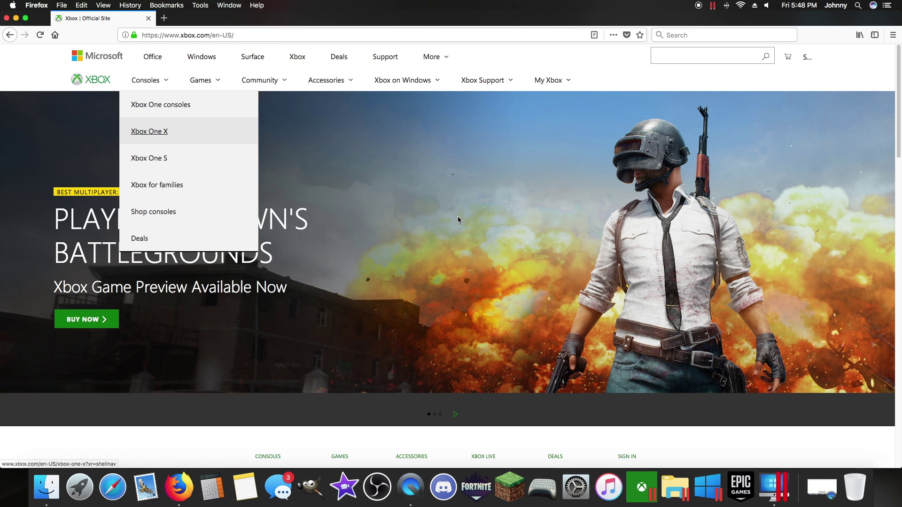
left_click(486, 81)
left_click(551, 83)
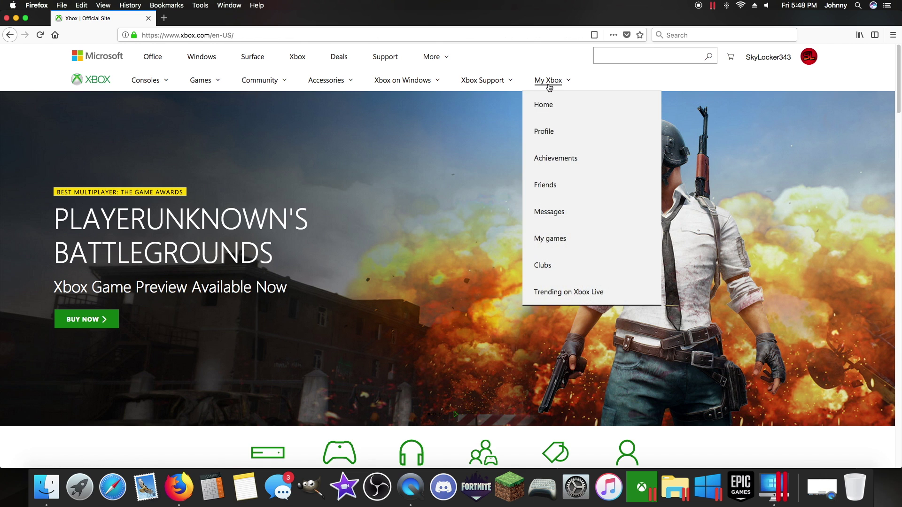
left_click(551, 134)
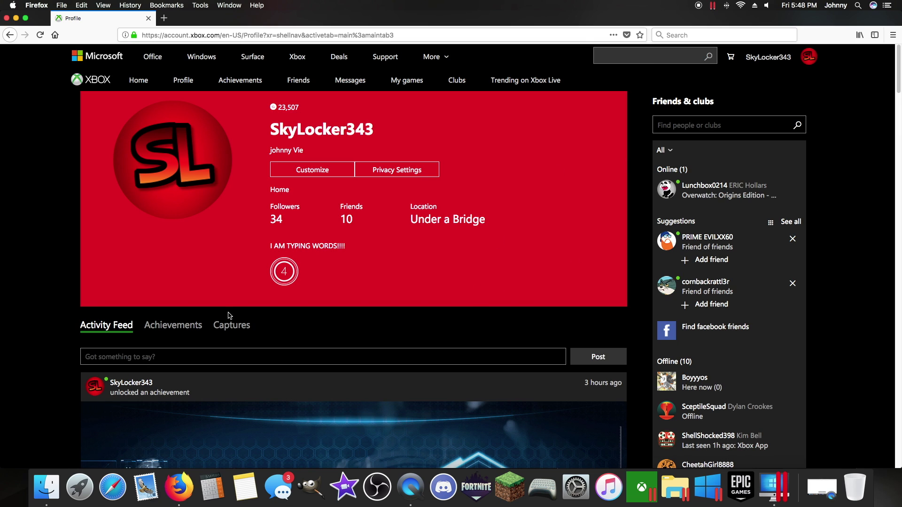
left_click(226, 327)
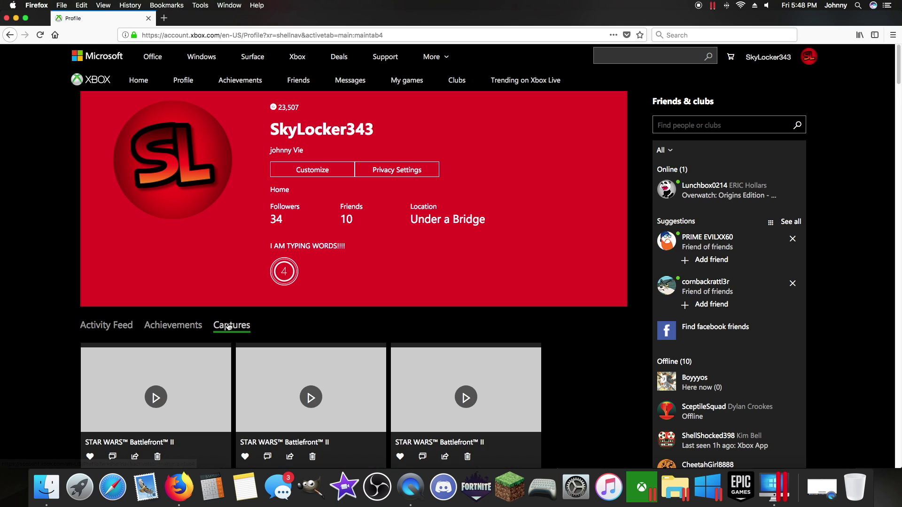
- Look through the uploaded STAR WARS Battlefront II clips in the profile's captures
scroll(347, 322, "down", 5)
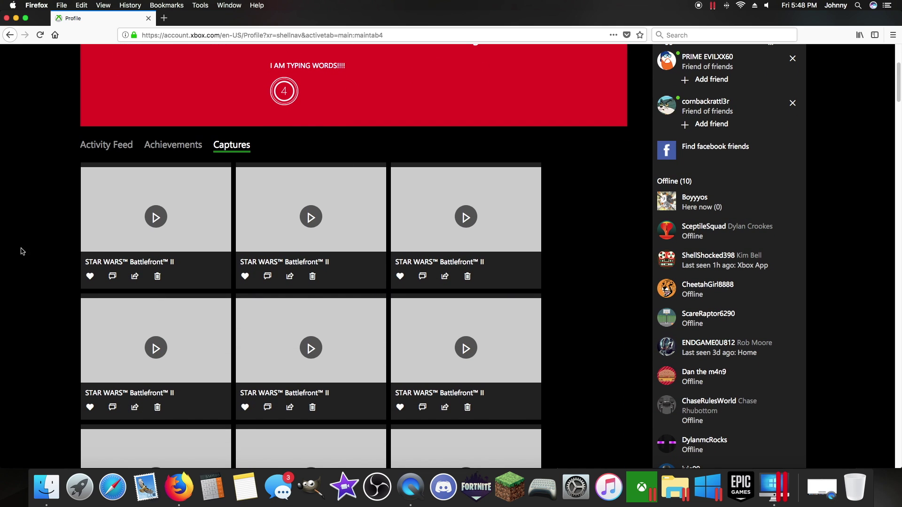
scroll(236, 149, "up", 3)
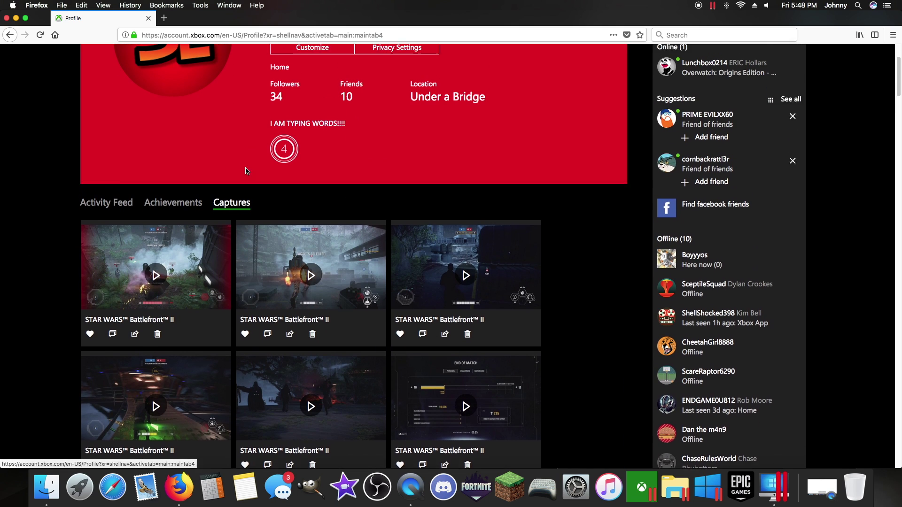
scroll(452, 336, "down", 2)
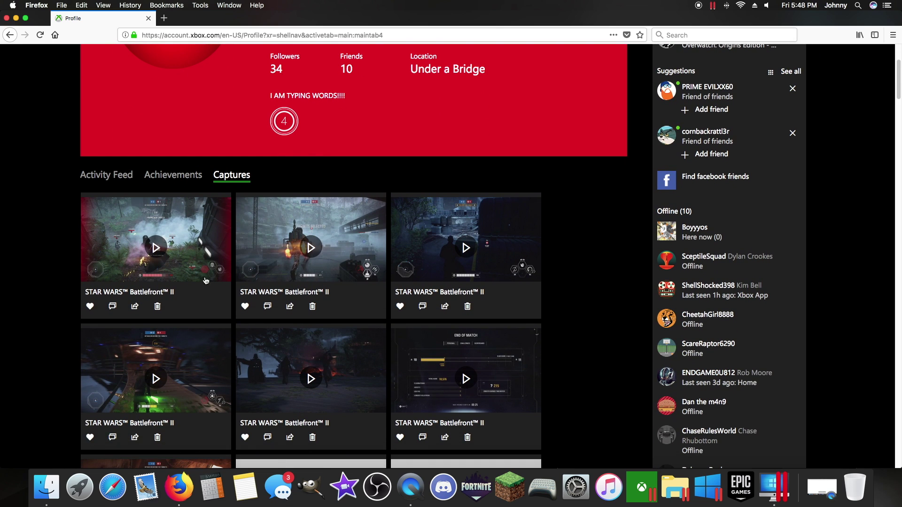
scroll(191, 268, "down", 15)
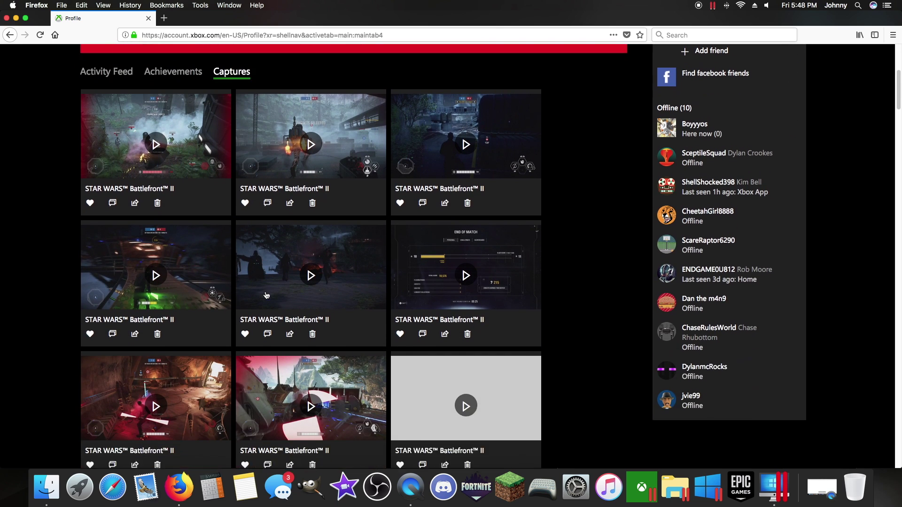
scroll(558, 303, "up", 5)
scroll(558, 303, "up", 15)
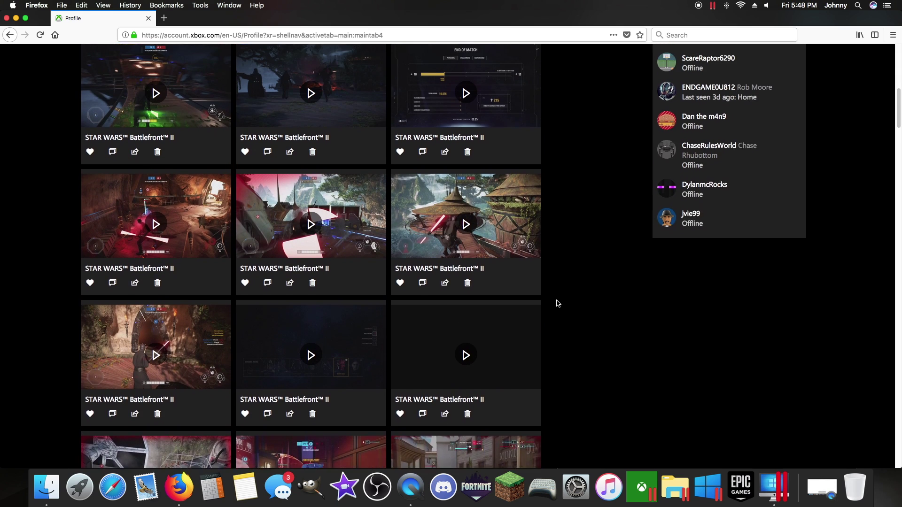
scroll(558, 303, "up", 2)
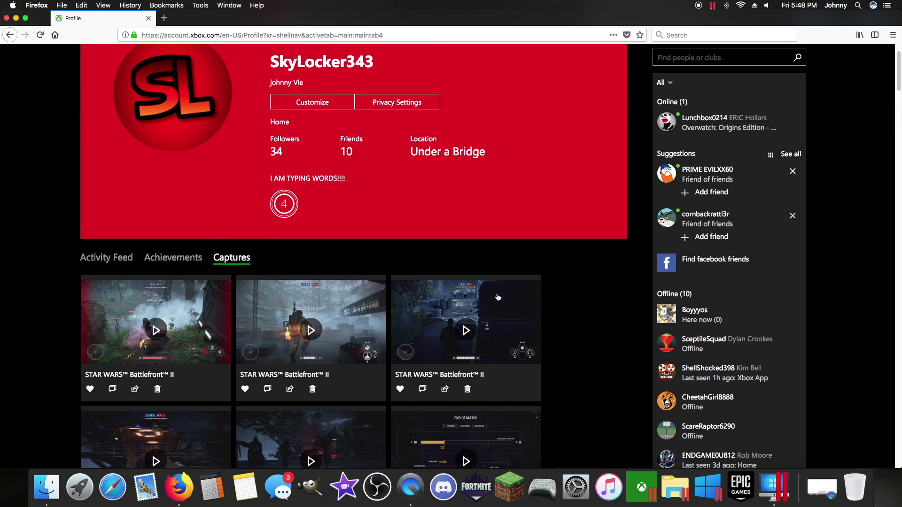
scroll(193, 328, "down", 2)
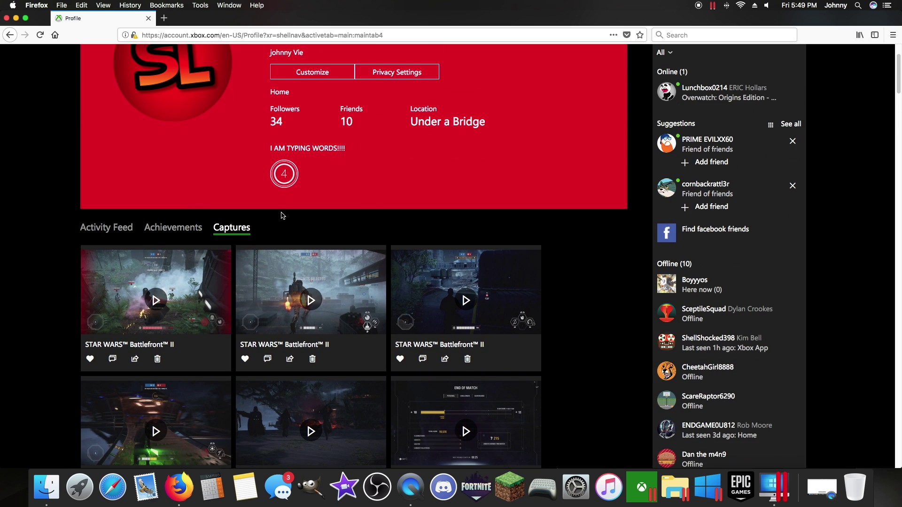
- Open the first STAR WARS Battlefront II clip and save its video to the Desktop as "Firefox thingy" in MP4 format
left_click(196, 277)
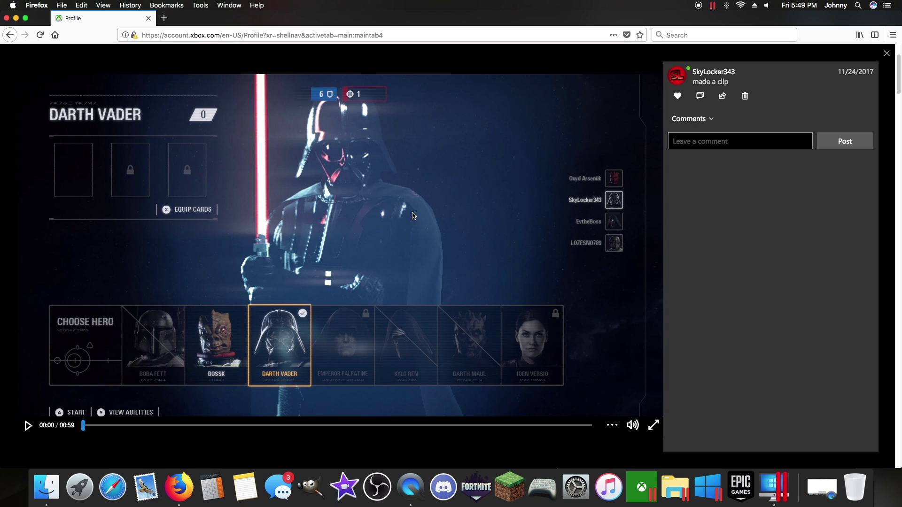
right_click(416, 215)
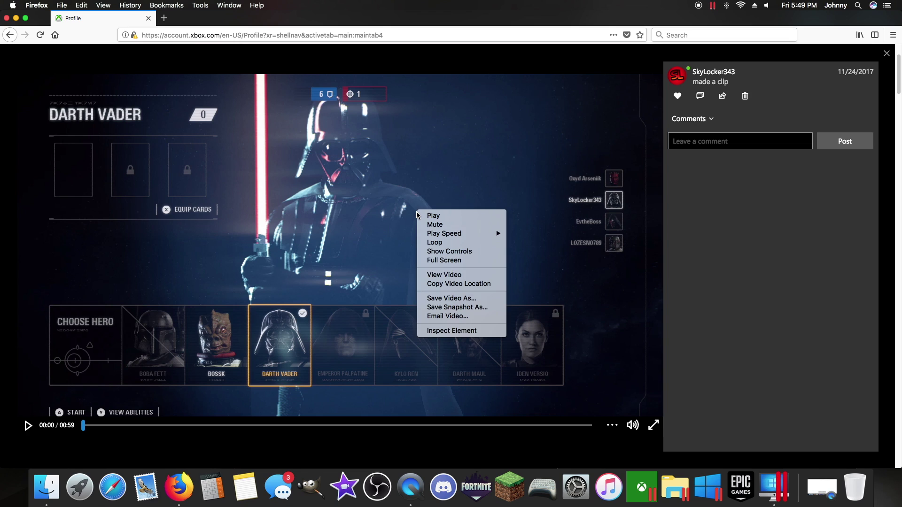
left_click(451, 299)
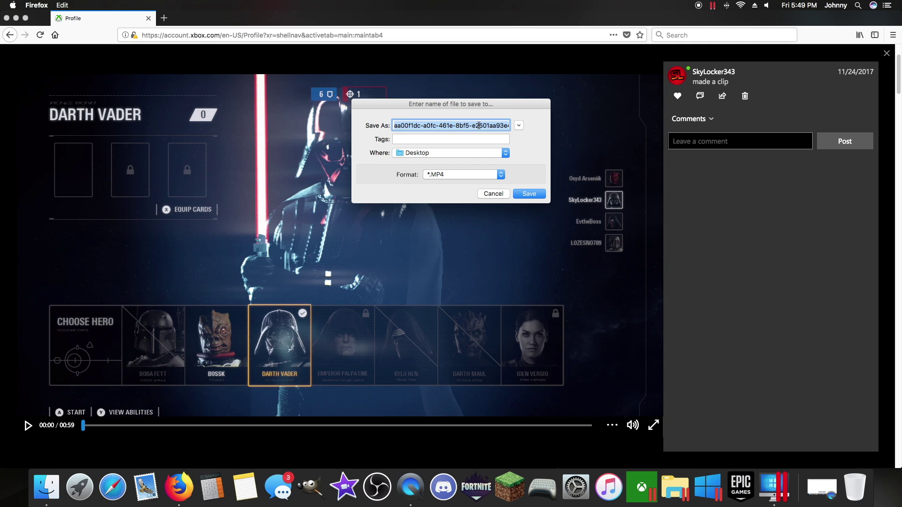
type("Firefox thing")
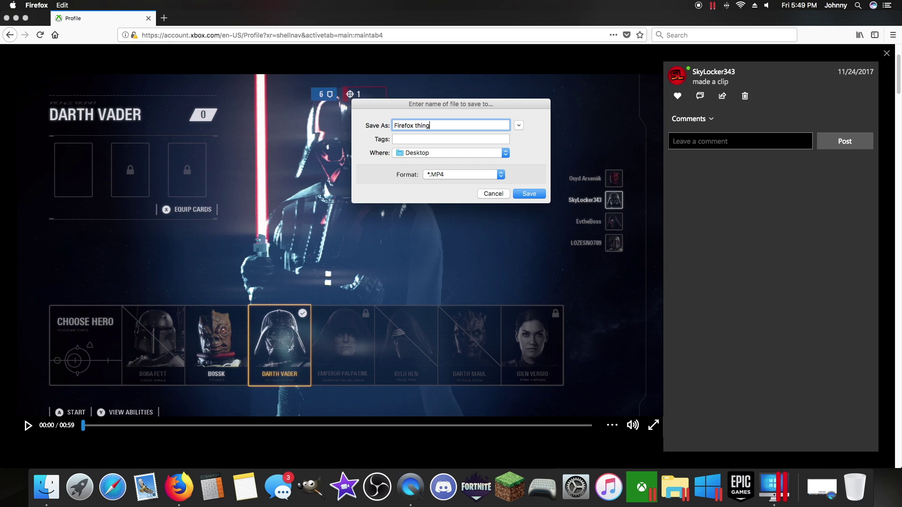
left_click(448, 176)
left_click(435, 175)
left_click(411, 139)
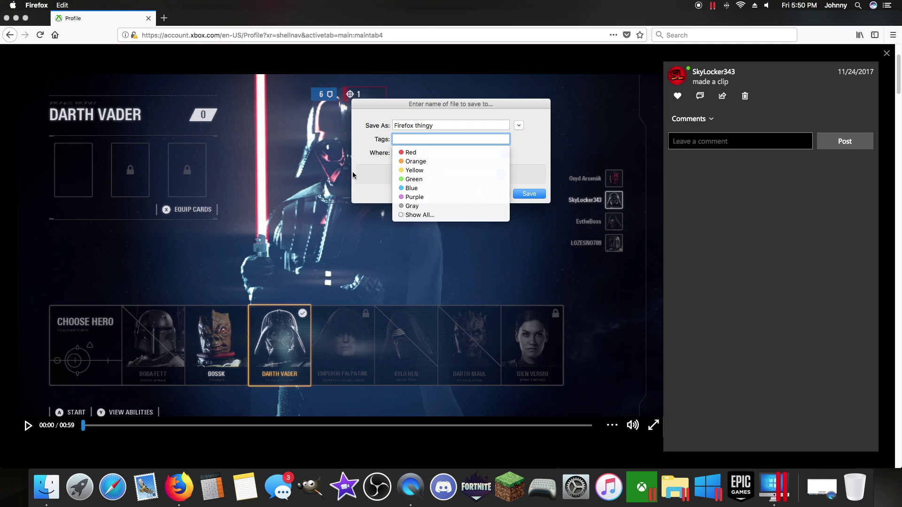
left_click(378, 180)
left_click(529, 194)
- Move the browser window aside to uncover the desktop files and check the video's download progress
left_click_drag(826, 16, 519, 103)
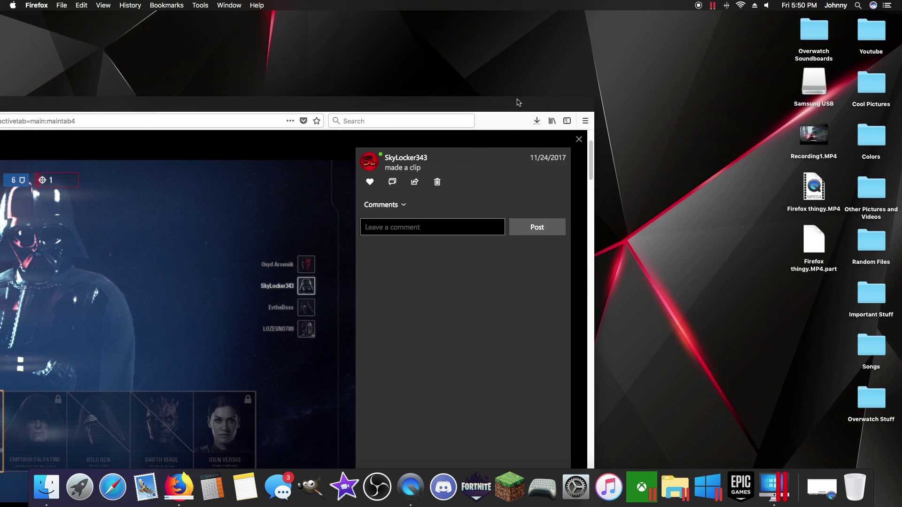
left_click(536, 123)
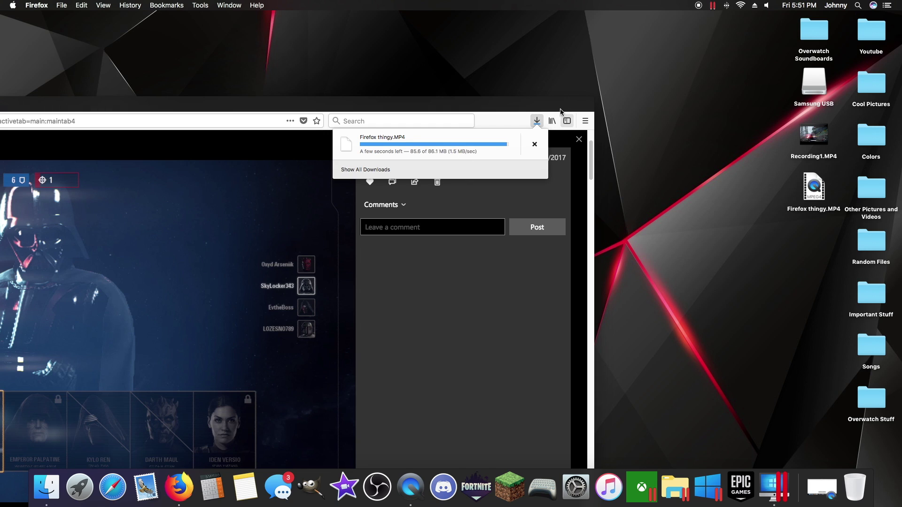
left_click(785, 239)
- Open Firefox thingy.MP4 from the desktop in QuickTime Player and skim through the clip
left_click_drag(776, 137, 770, 204)
double_click(814, 188)
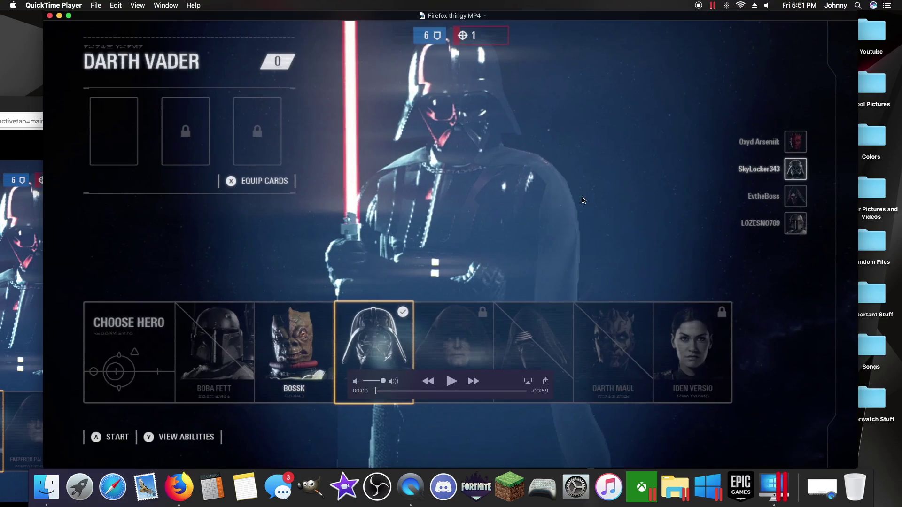
left_click_drag(399, 391, 523, 394)
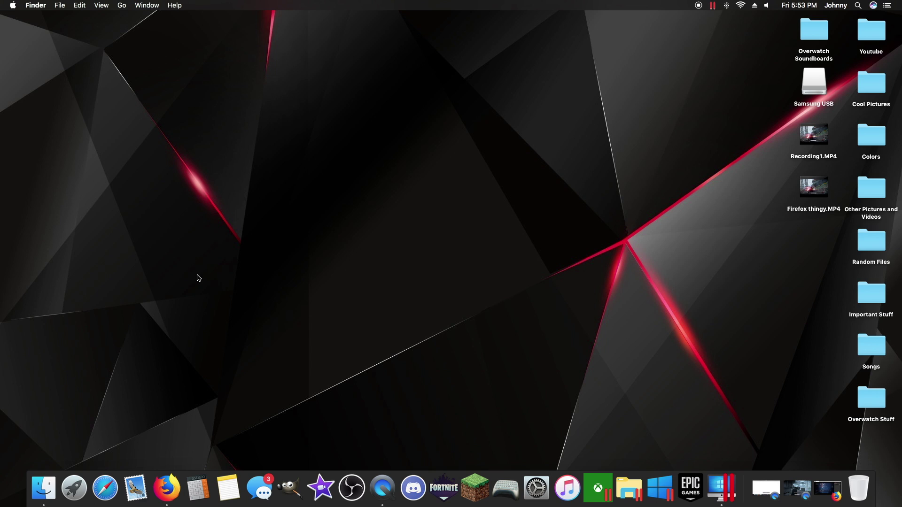